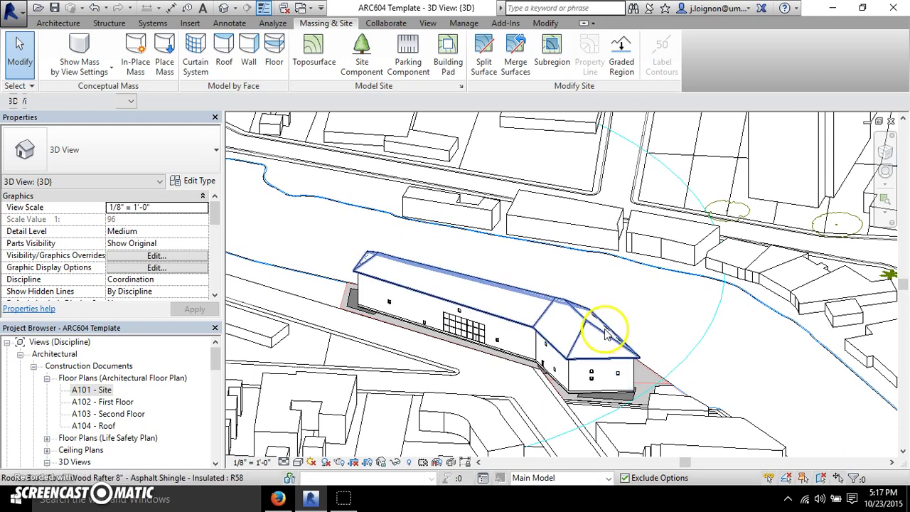
Temporarily hide the existing neighbouring buildings around the site in the 3D view
scroll(464, 332, "up", 3)
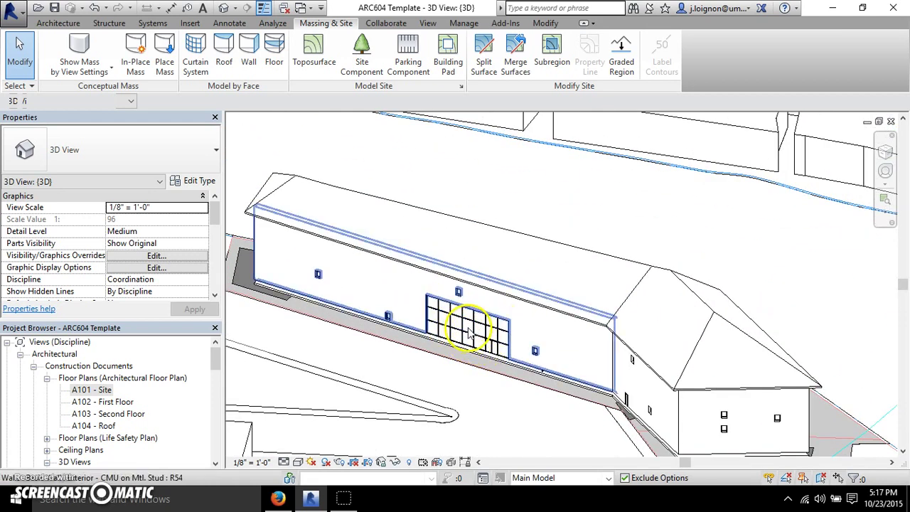
scroll(461, 348, "down", 2)
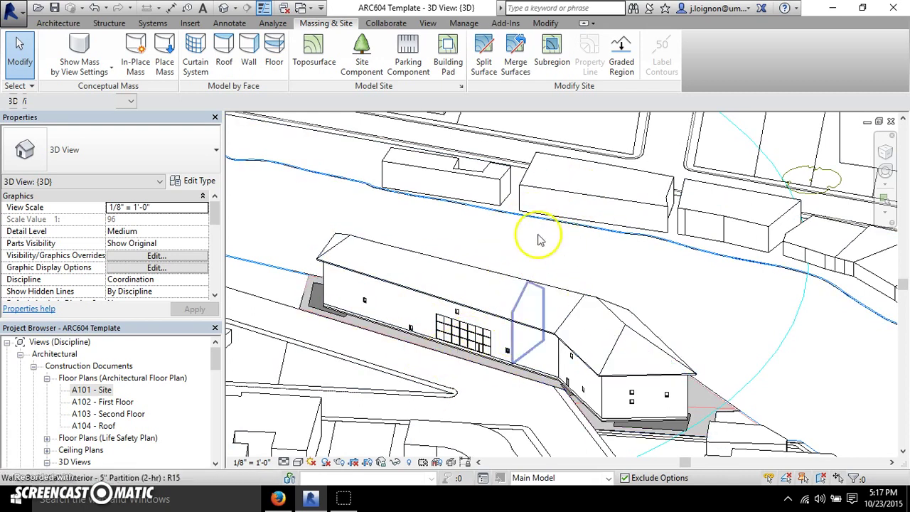
scroll(576, 274, "down", 5)
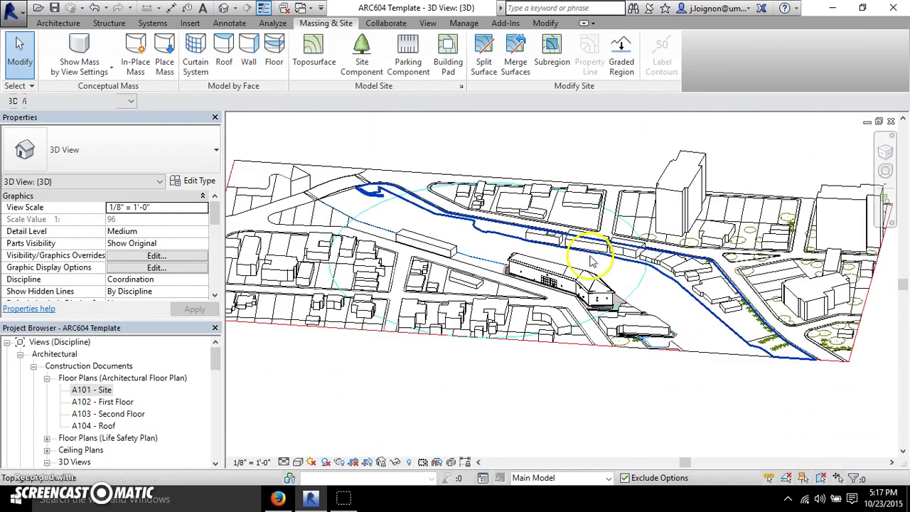
mouse_move(597, 368)
middle_mouse_down("shift")
mouse_move(569, 384)
mouse_move(561, 355)
mouse_move(572, 343)
middle_mouse_up("shift")
scroll(627, 301, "up", 3)
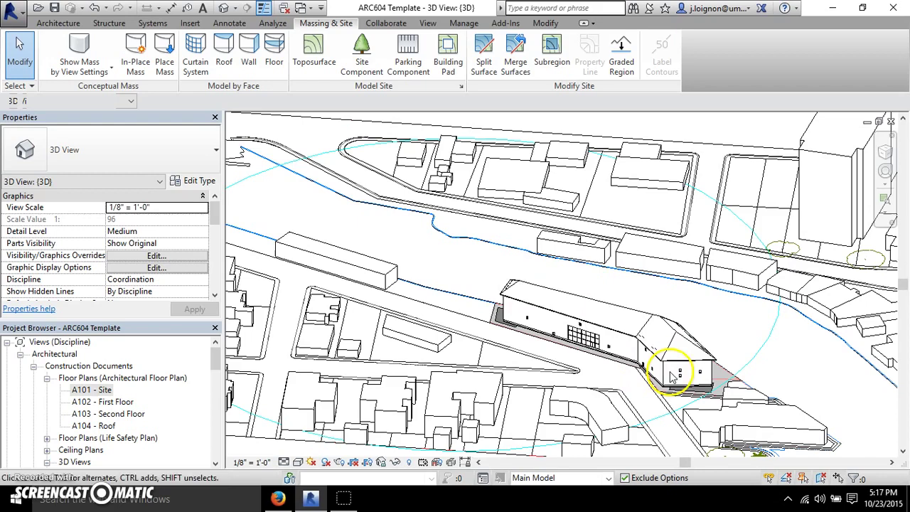
scroll(604, 336, "down", 5)
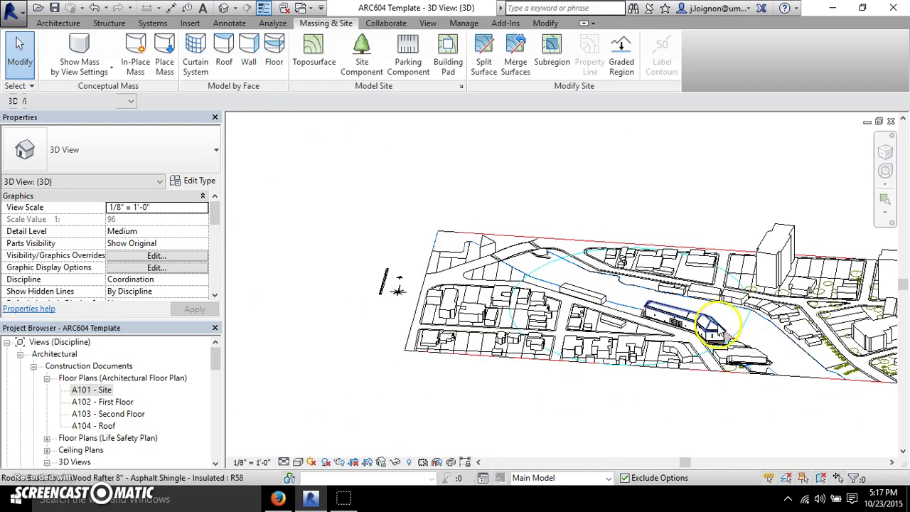
scroll(674, 358, "up", 2)
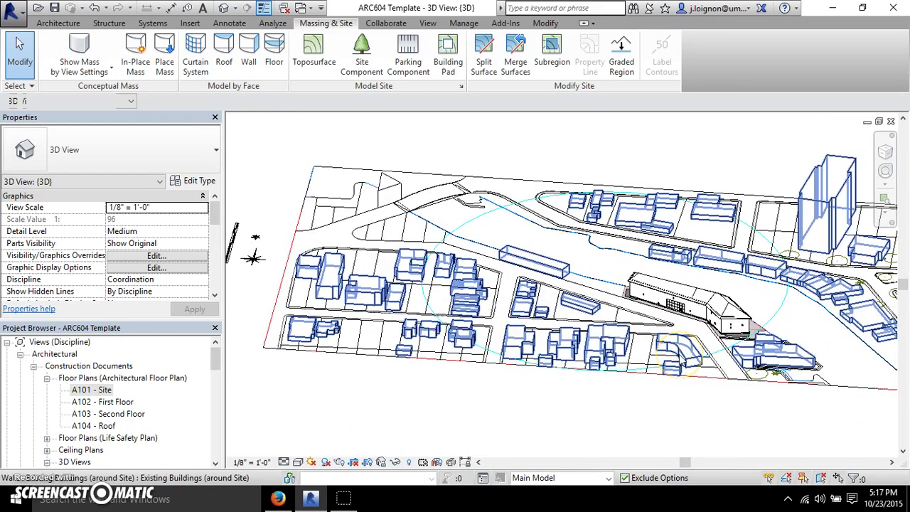
left_click(681, 361)
left_click(395, 462)
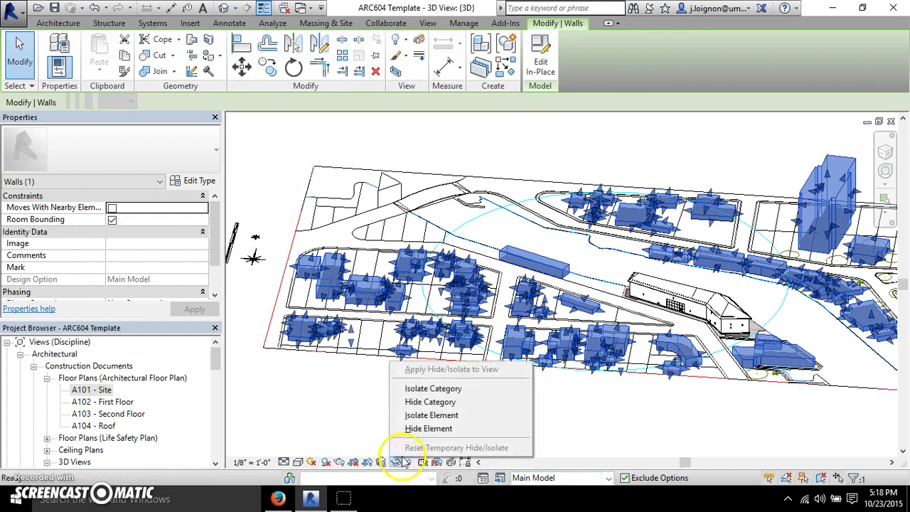
left_click(417, 428)
left_click_drag(517, 118, 466, 221)
left_click_drag(379, 312, 369, 242)
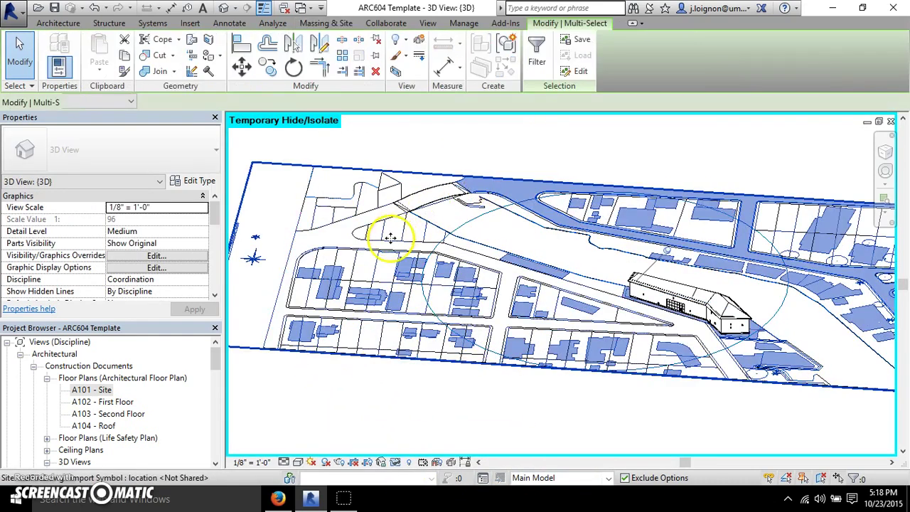
left_click(377, 152)
left_click(339, 218)
right_click(341, 213)
mouse_move(416, 334)
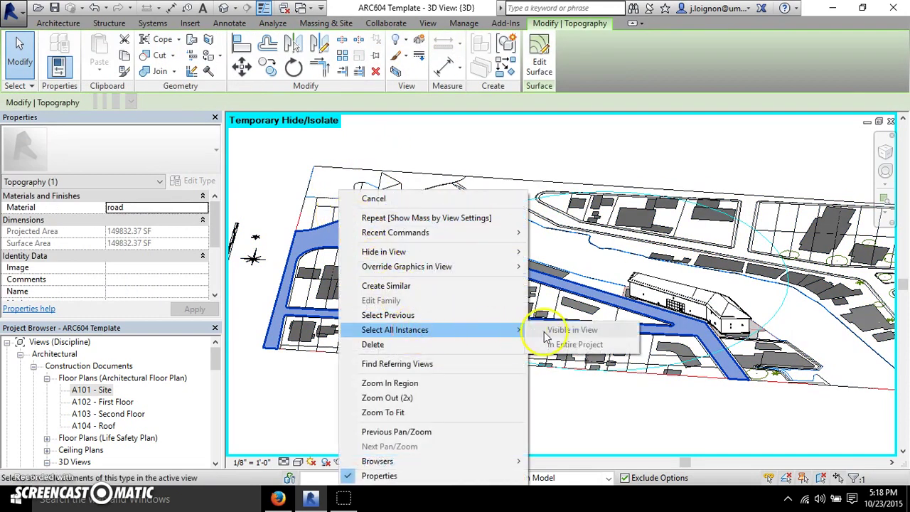
left_click(609, 203)
Select the site surfaces, roads and linework around the building together and temporarily hide them
left_click_drag(598, 122, 293, 400)
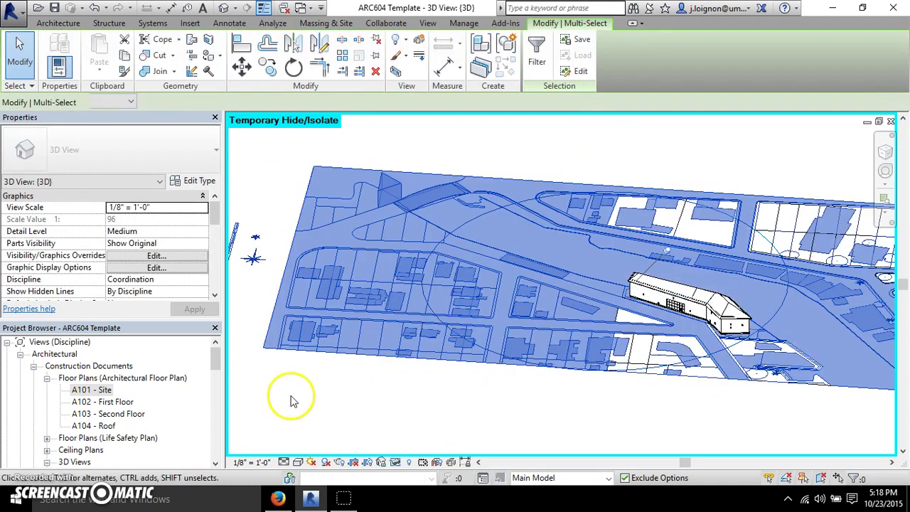
left_click(396, 462)
left_click(413, 428)
Select everything remaining in the view, filter the selection to Topography only, and temporarily hide those surfaces
scroll(376, 325, "down", 3)
left_click_drag(749, 236, 504, 404)
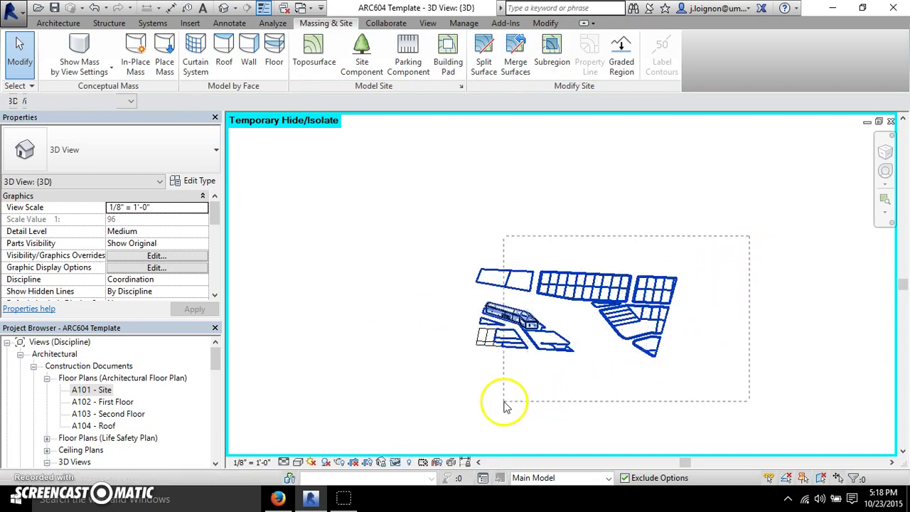
left_click_drag(448, 389, 451, 386)
left_click_drag(734, 222, 415, 379)
left_click(539, 55)
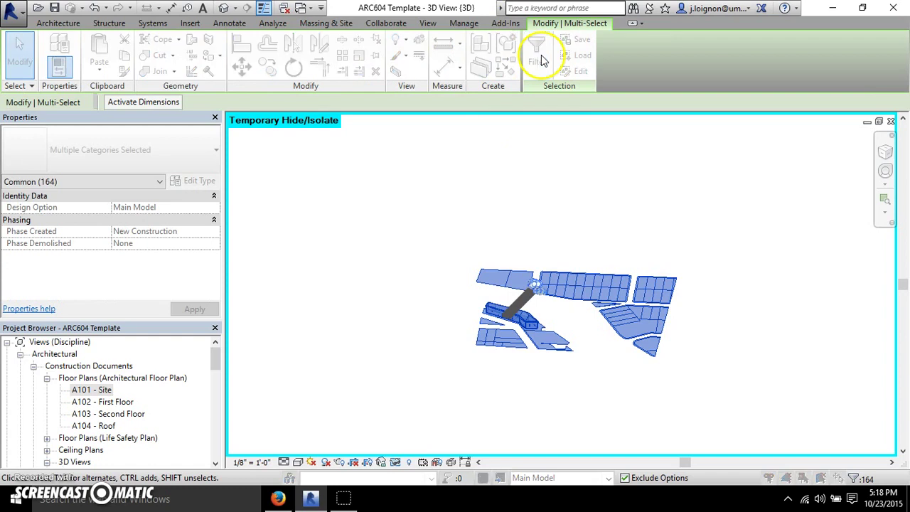
left_click(540, 184)
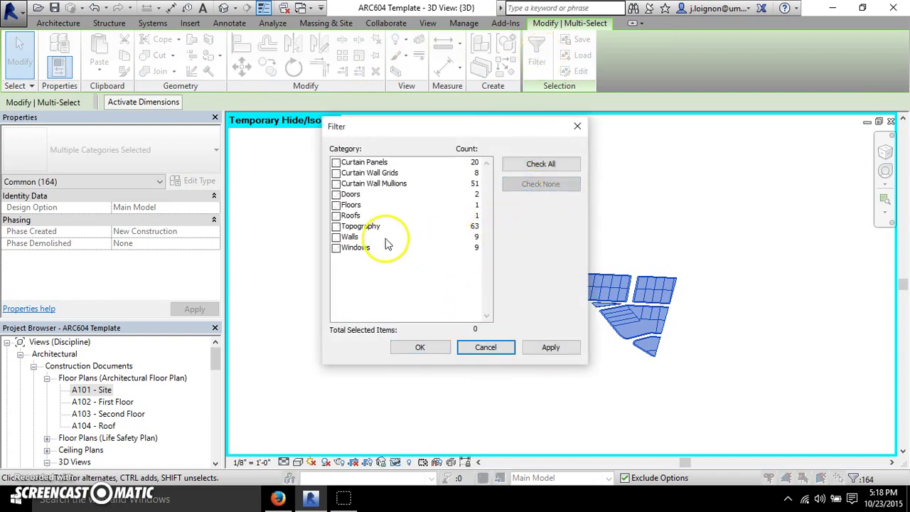
left_click(345, 229)
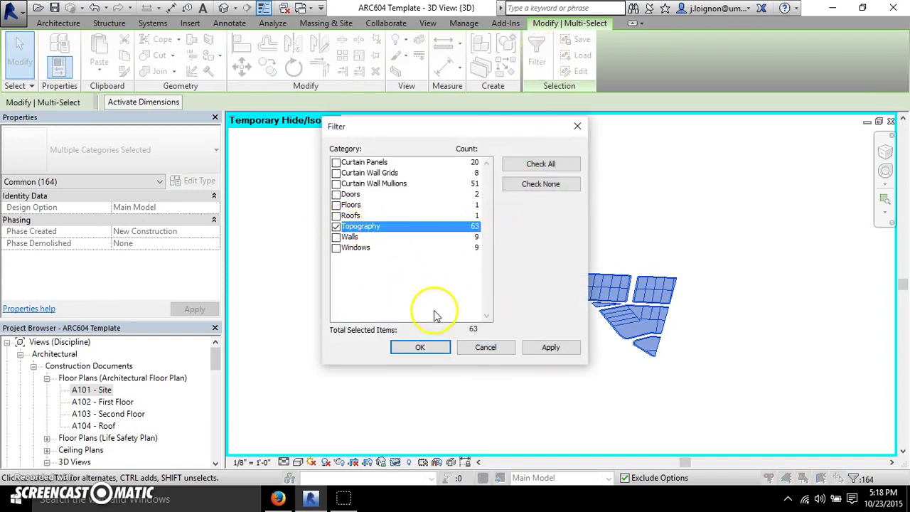
left_click(440, 350)
left_click(395, 462)
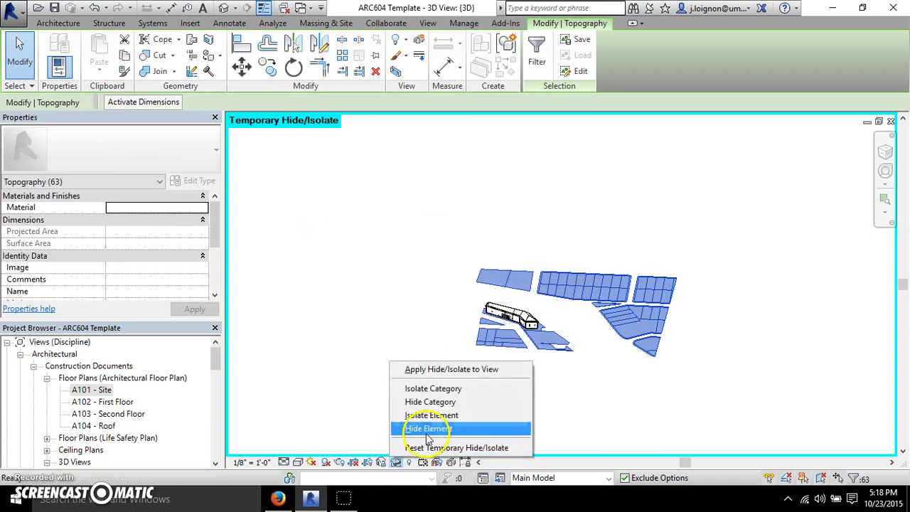
left_click(428, 430)
Temporarily hide the building's Wood Rafter 8" asphalt shingle roof
scroll(540, 320, "up", 10)
middle_click_drag(619, 285, 620, 299, "shift")
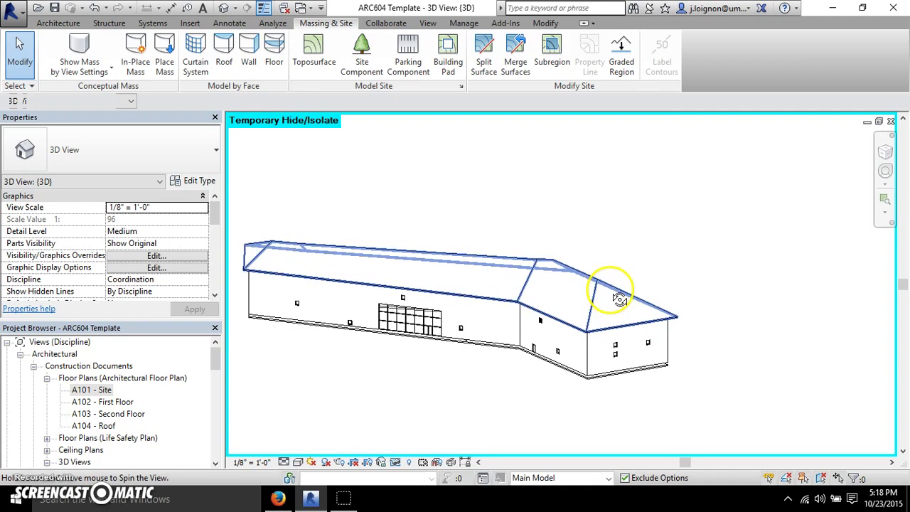
left_click(592, 280)
left_click(396, 462)
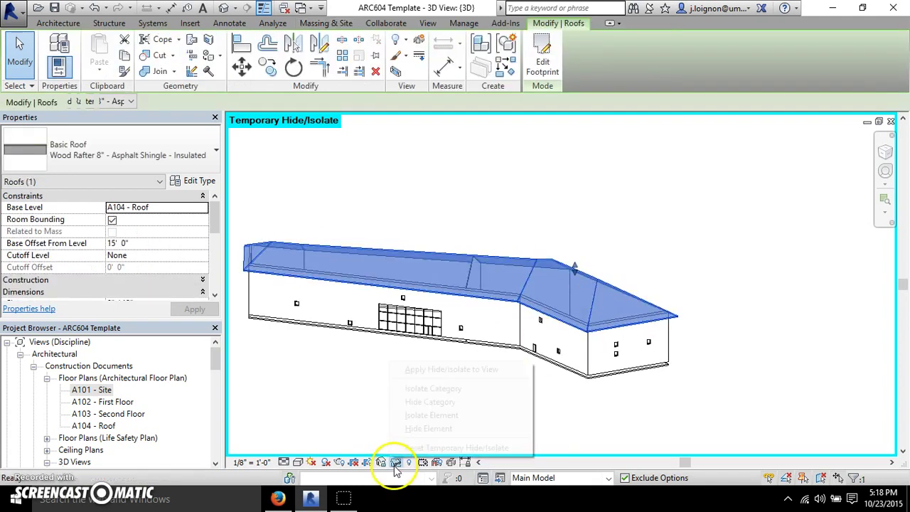
left_click(420, 428)
Temporarily hide the front Storefront curtain wall and the double door inside it
scroll(386, 316, "up", 6)
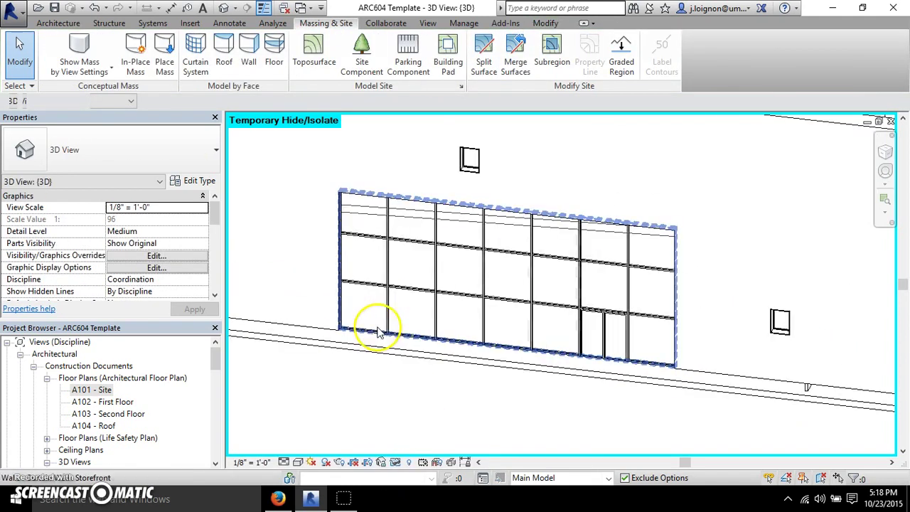
scroll(379, 331, "up", 3)
left_click(364, 341)
left_click(395, 462)
left_click(424, 430)
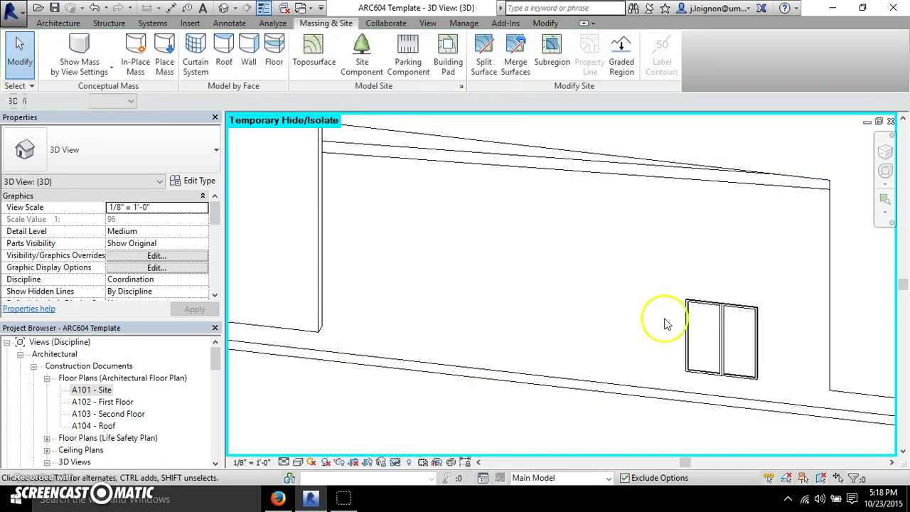
left_click(701, 307)
left_click(395, 462)
left_click(424, 427)
Open the A102 - First Floor plan at the building's long exterior wall
scroll(504, 363, "down", 3)
scroll(505, 362, "down", 2)
middle_click_drag(623, 248, 656, 311, "shift")
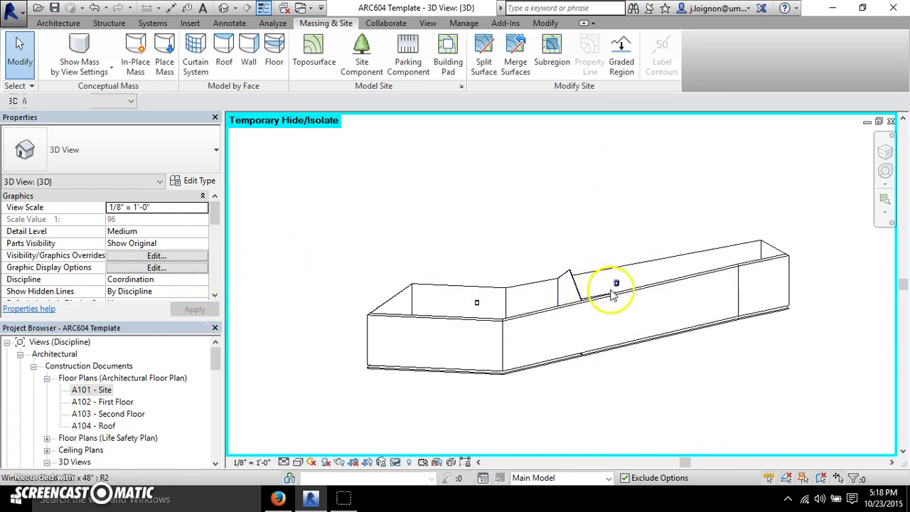
middle_click_drag(584, 286, 789, 240, "shift")
middle_click_drag(621, 258, 334, 318, "shift")
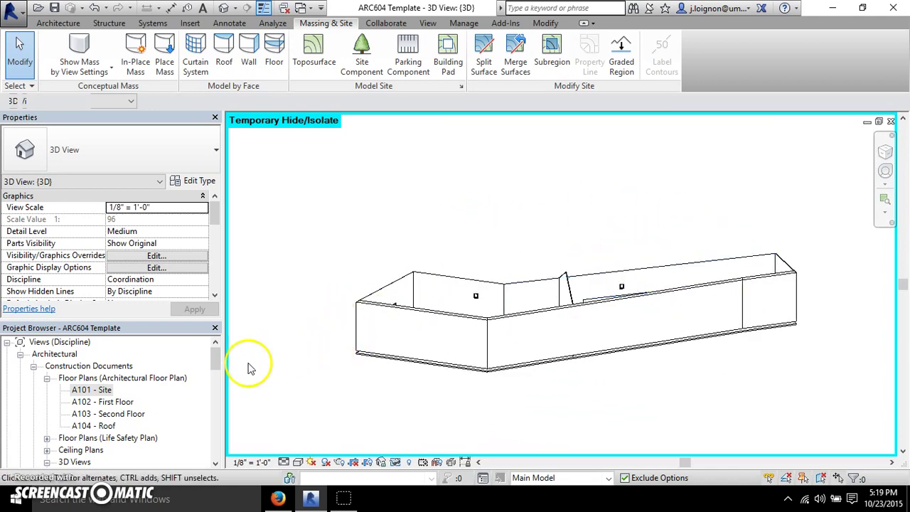
double_click(112, 403)
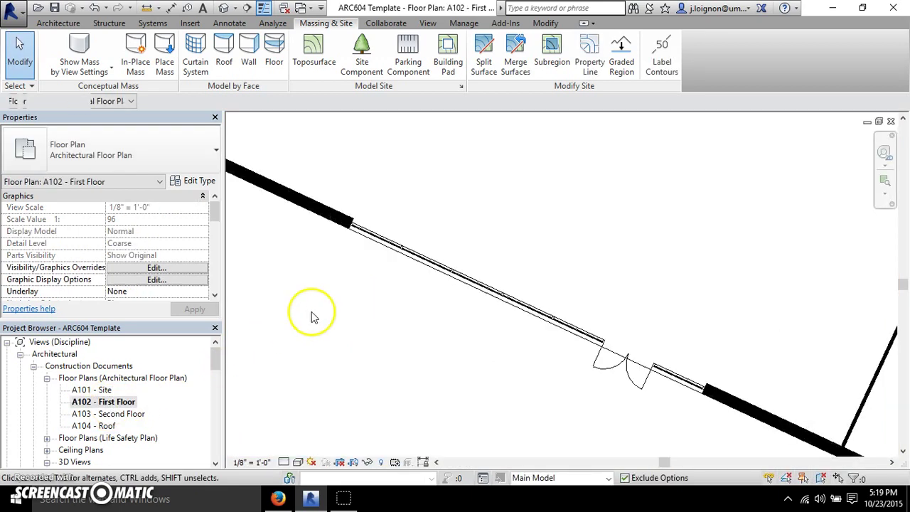
scroll(426, 337, "down", 3)
scroll(473, 280, "up", 2)
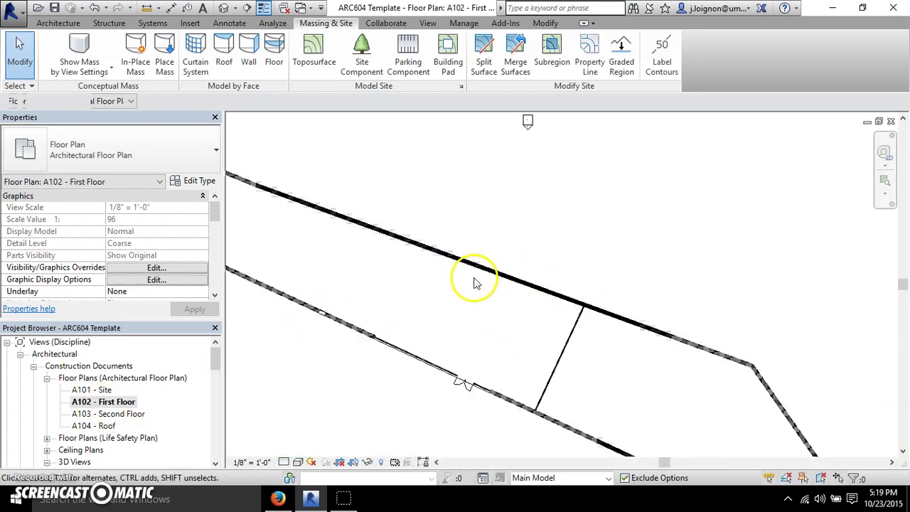
Draw a Storefront curtain wall about 51'-6" long within the long CMU exterior wall opposite the existing storefront entrance
left_click(60, 24)
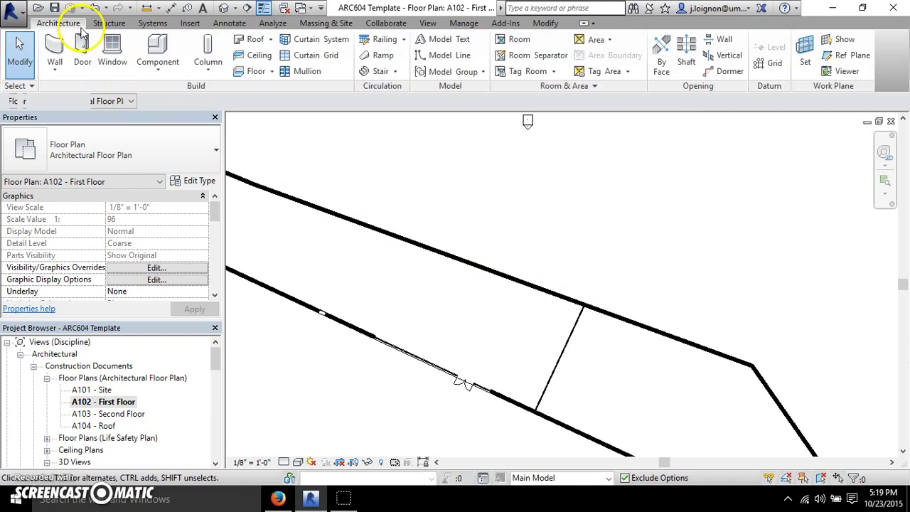
left_click(55, 47)
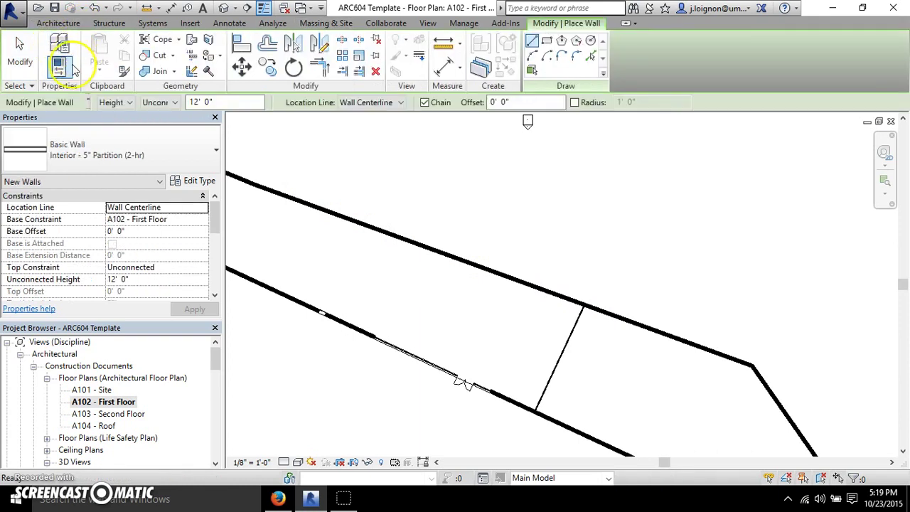
left_click(78, 136)
scroll(400, 255, "down", 5)
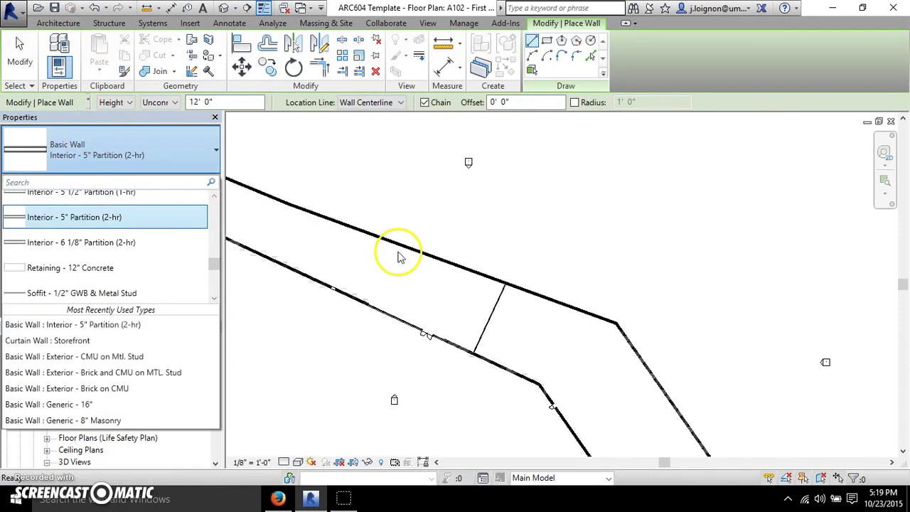
scroll(87, 272, "down", 5)
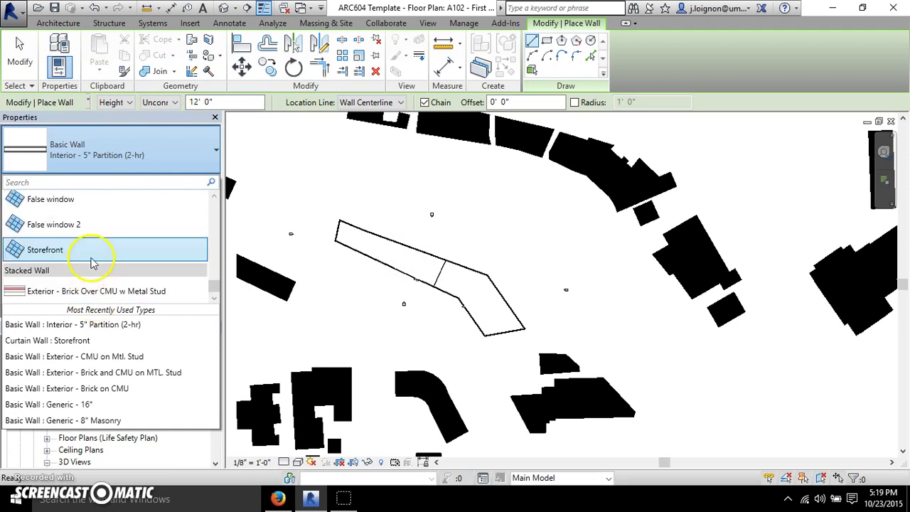
left_click(84, 251)
scroll(386, 235, "up", 6)
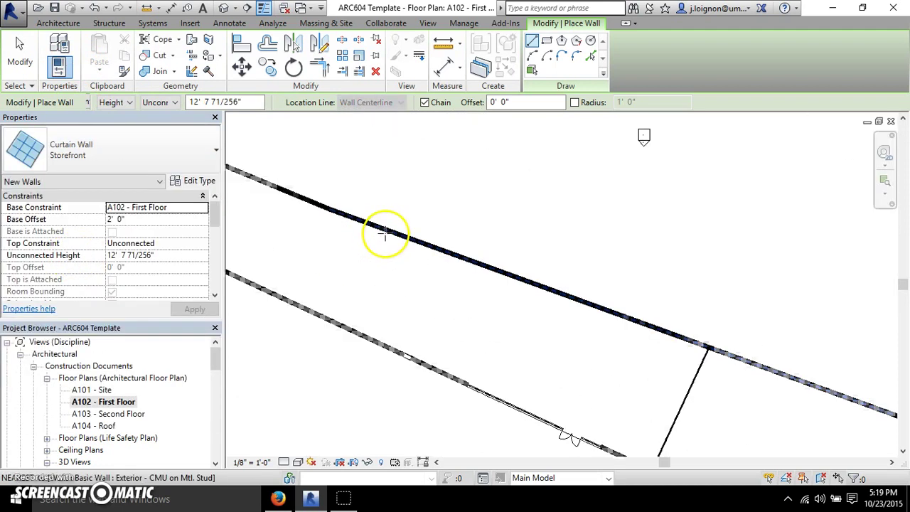
left_click(444, 249)
scroll(497, 284, "down", 2)
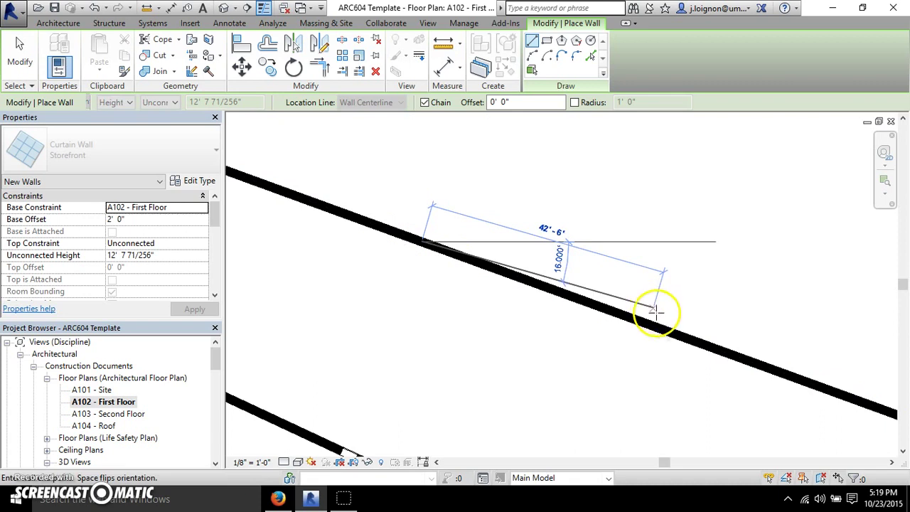
left_click(695, 341)
key("Escape")
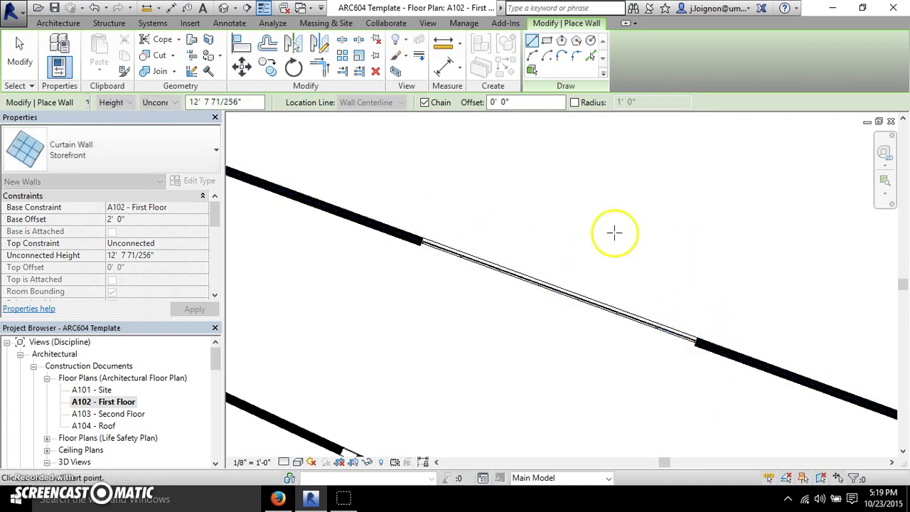
key("Escape")
In the 3D view, stretch the top of the new storefront upward to an unconnected height of about 29'
left_click(245, 9)
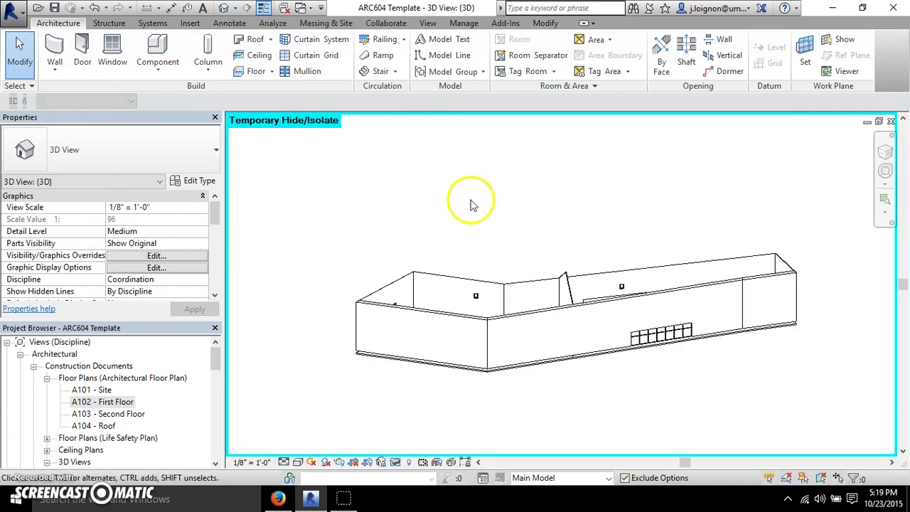
scroll(654, 341, "up", 5)
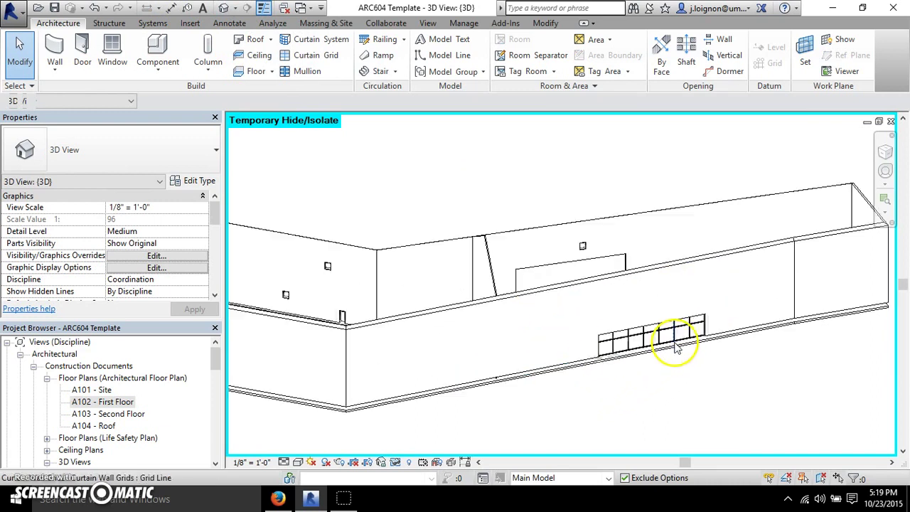
left_click(640, 328)
left_click_drag(633, 304, 632, 255)
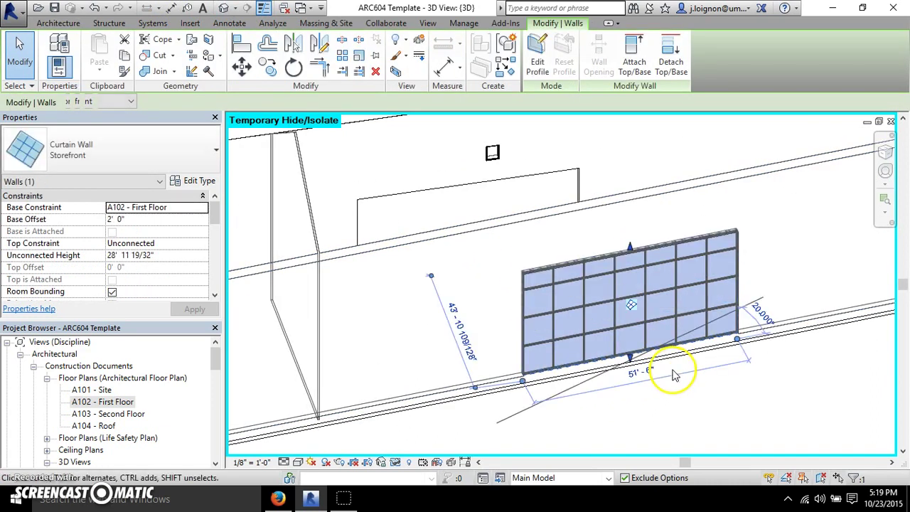
left_click(673, 377)
Constrain the top of the new storefront in the long wall up to level A103 - Second Floor
left_click(651, 340)
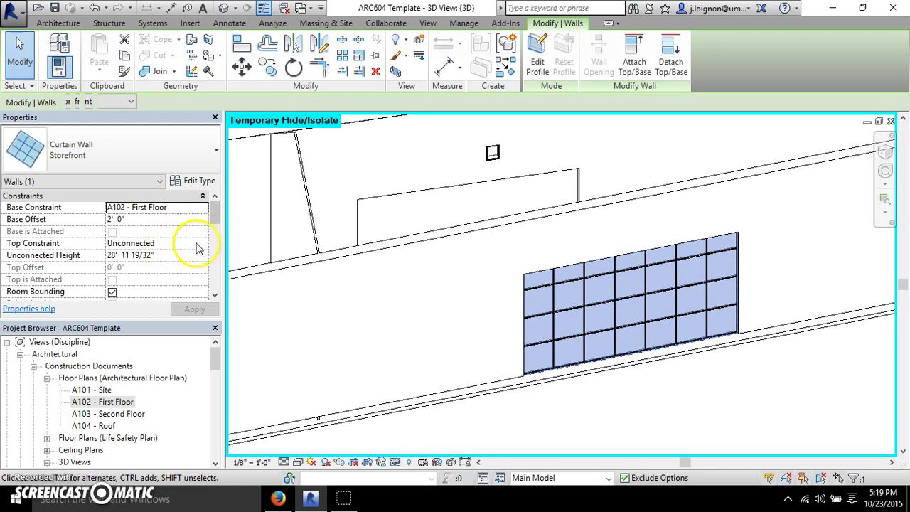
left_click(203, 243)
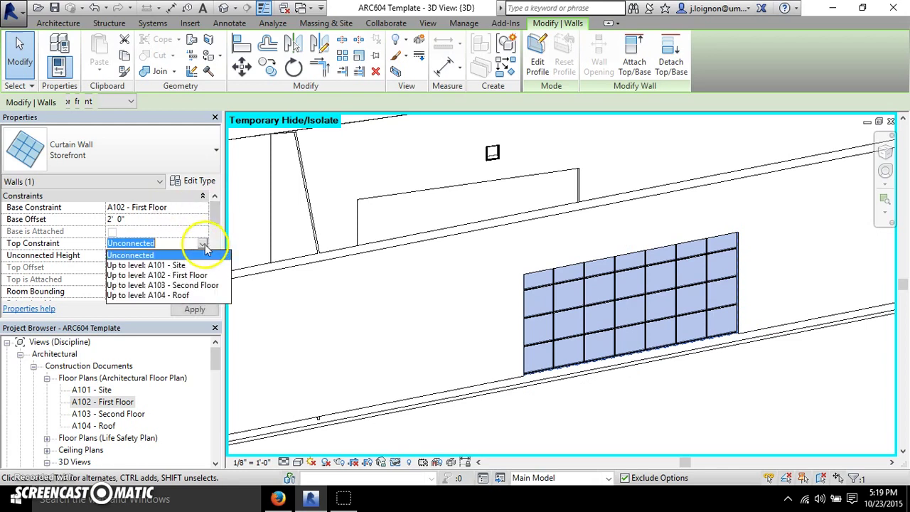
left_click(174, 285)
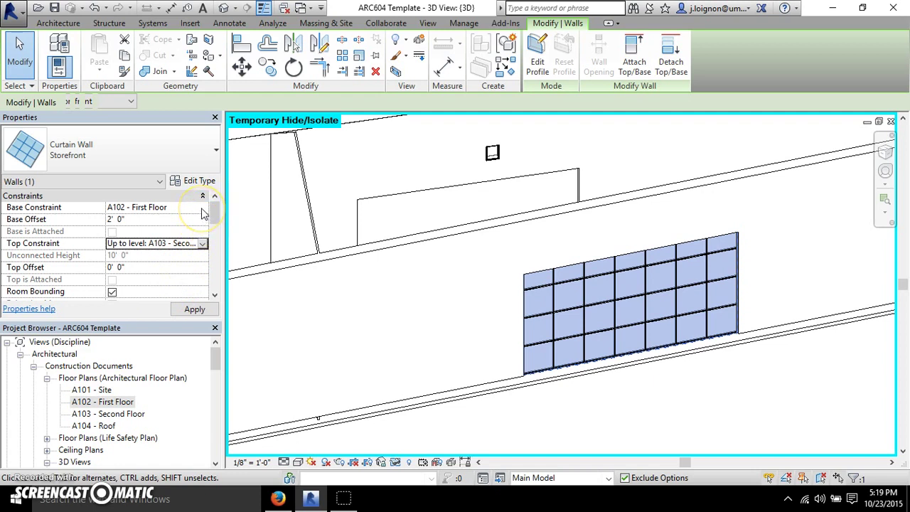
left_click(605, 391)
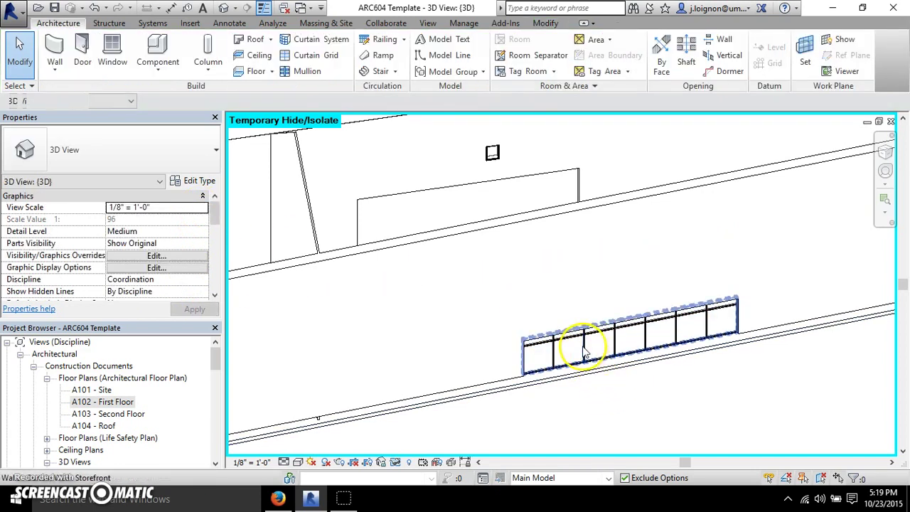
Stretch the top of the same storefront upward to a top offset of about 16'-10" above the second floor level
left_click(584, 353)
left_click(205, 245)
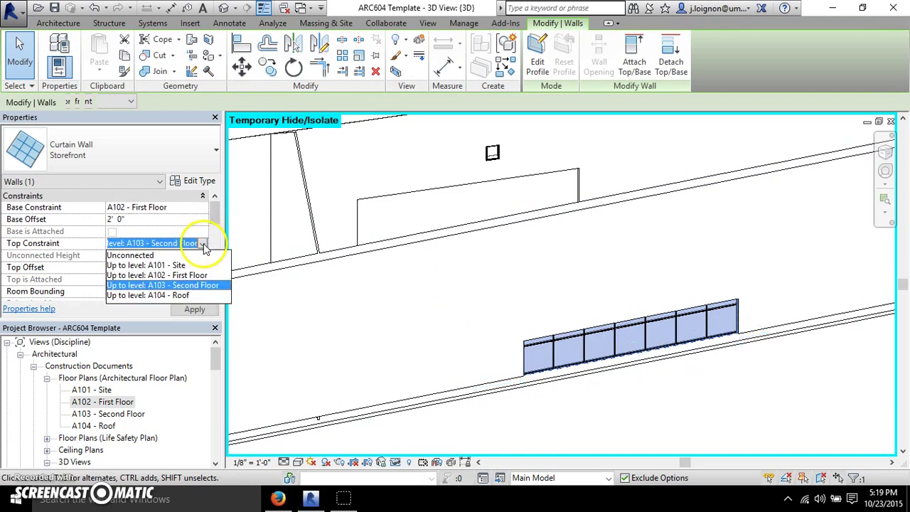
left_click(168, 287)
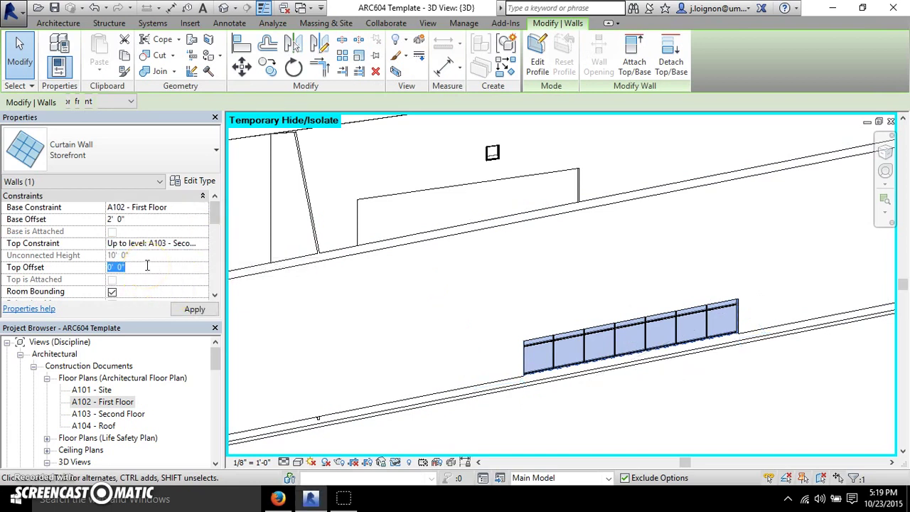
left_click_drag(625, 289, 643, 266)
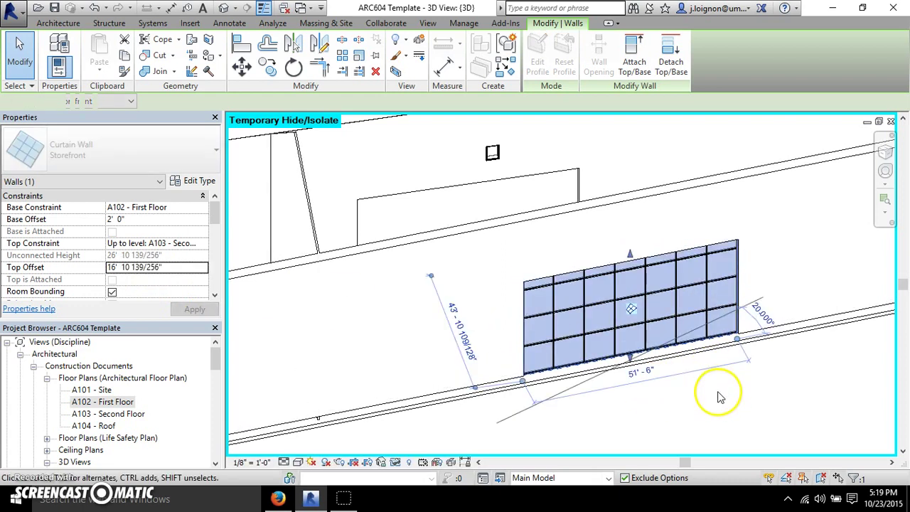
left_click(718, 397)
Examine the stretched storefront within the long exterior wall from farther out and close up
left_click(577, 260)
middle_click_drag(576, 261, 589, 285, "shift")
key("Escape")
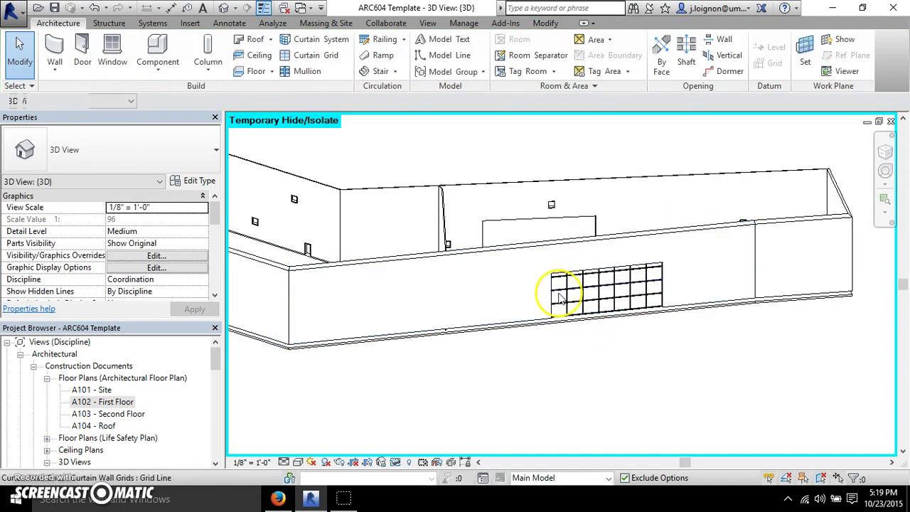
left_click(574, 245)
key("Escape")
scroll(782, 284, "up", 3)
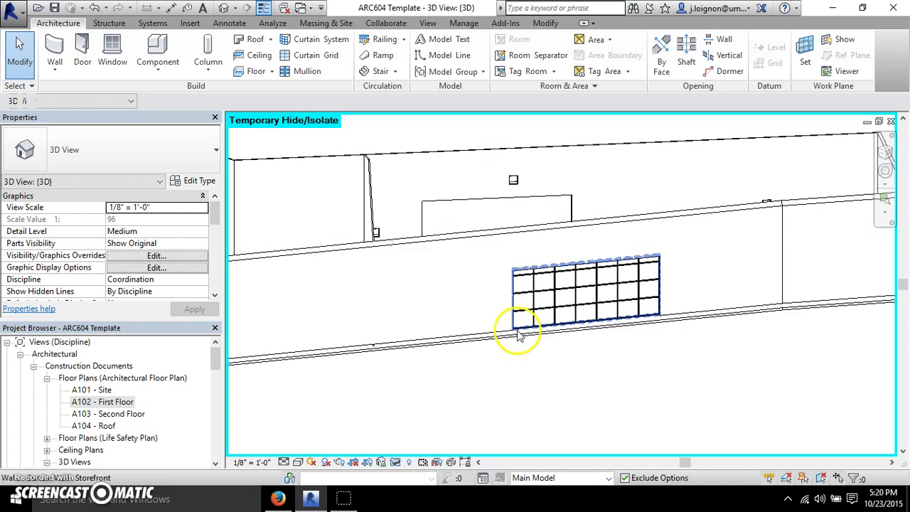
scroll(521, 329, "down", 3)
scroll(461, 305, "up", 3)
scroll(559, 284, "down", 1)
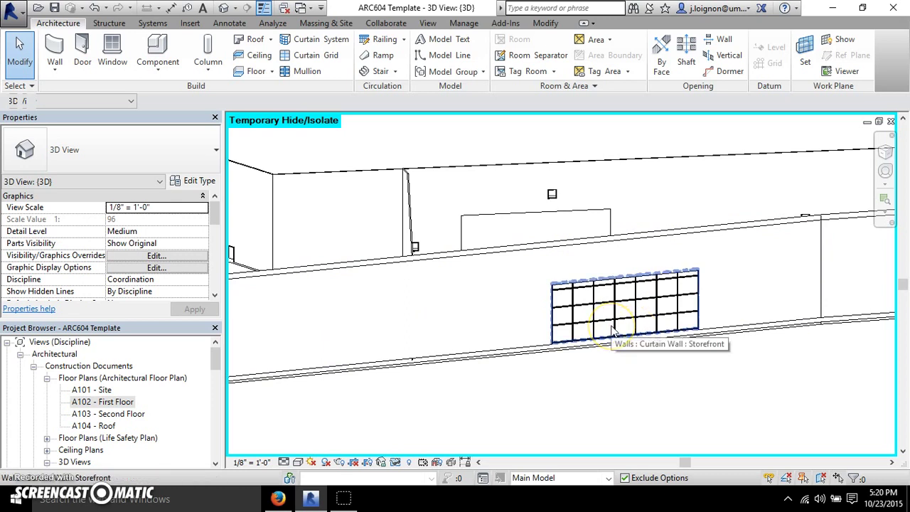
left_click(665, 267)
left_click(691, 207)
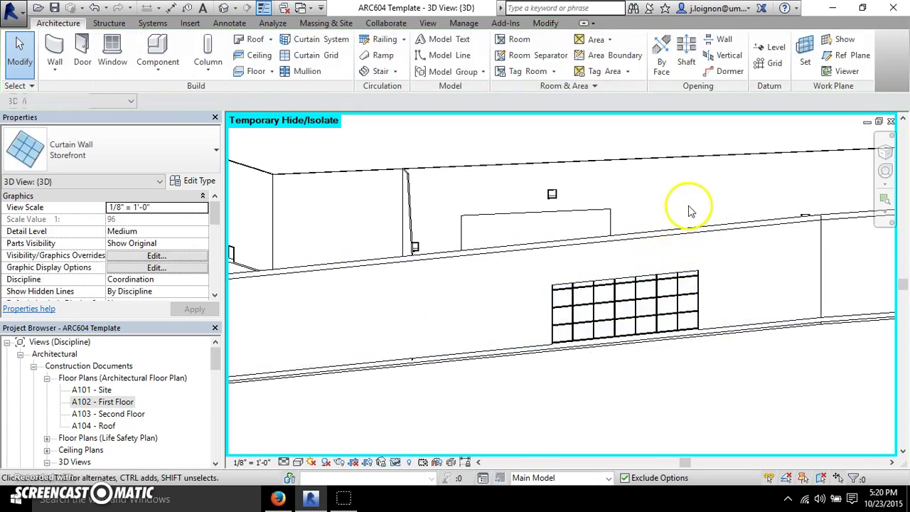
scroll(669, 324, "up", 3)
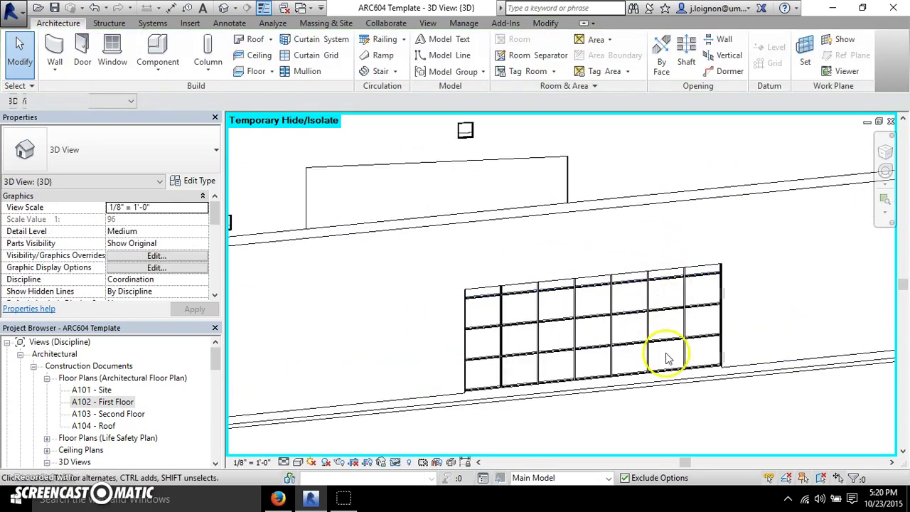
left_click(615, 385)
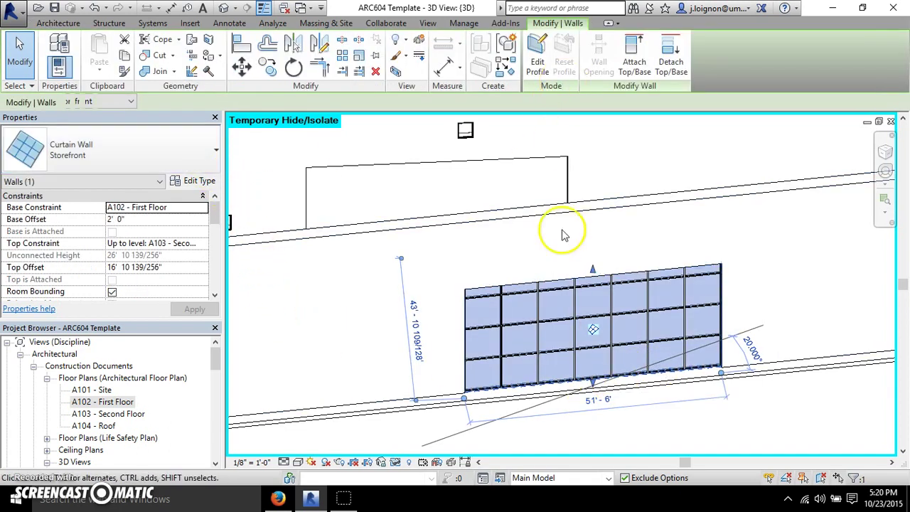
right_click(574, 304)
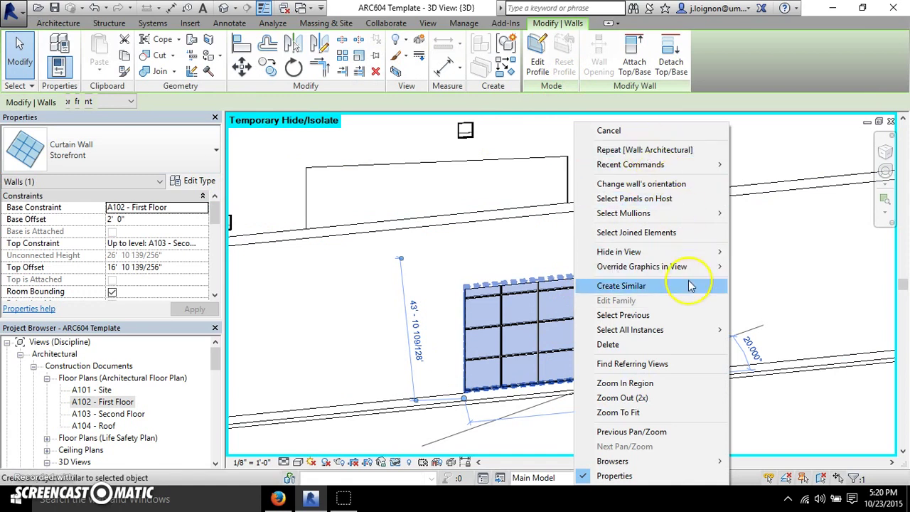
mouse_move(678, 258)
key("Escape")
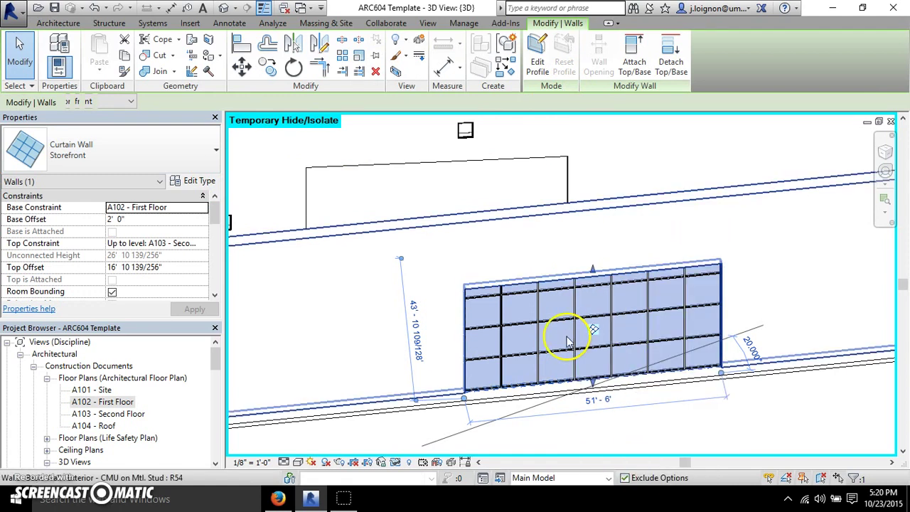
key("Escape")
Select the glazed panels in the storefront's three tall rows together, leaving out the narrow row along the top
scroll(562, 348, "up", 2)
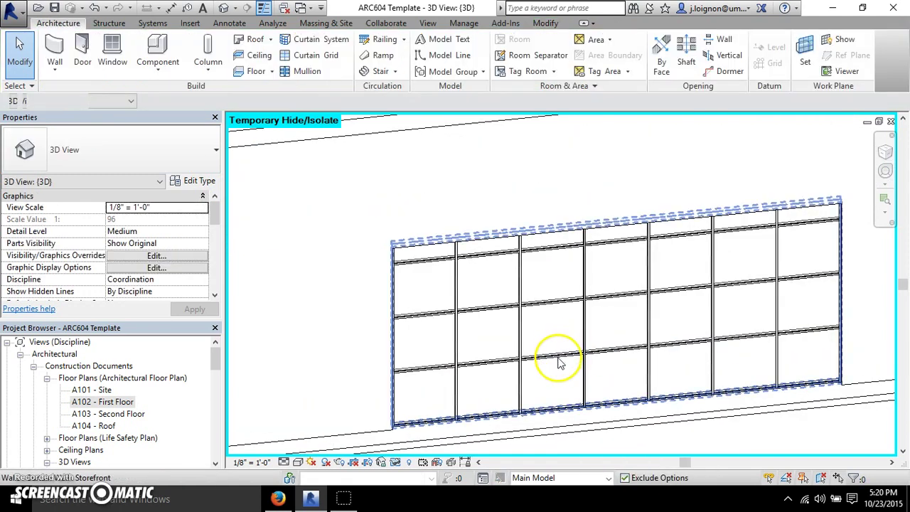
left_click(566, 358)
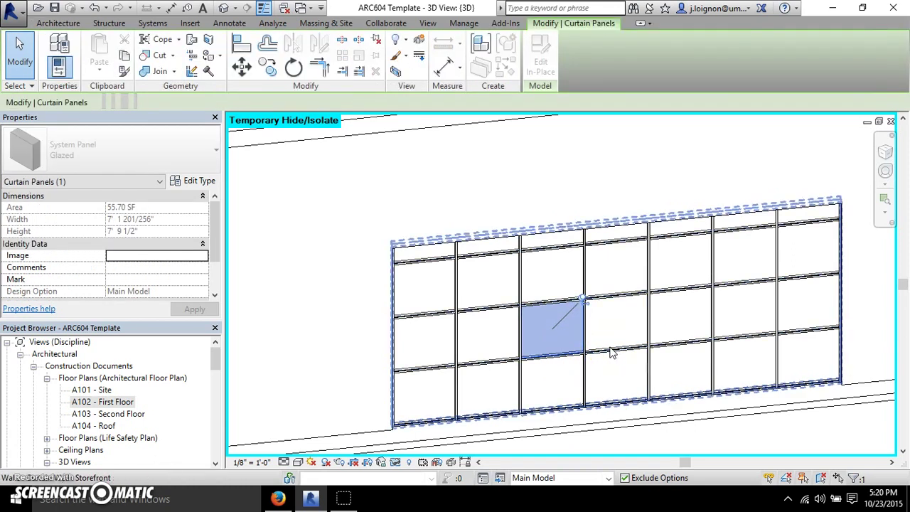
left_click(613, 352, "ctrl")
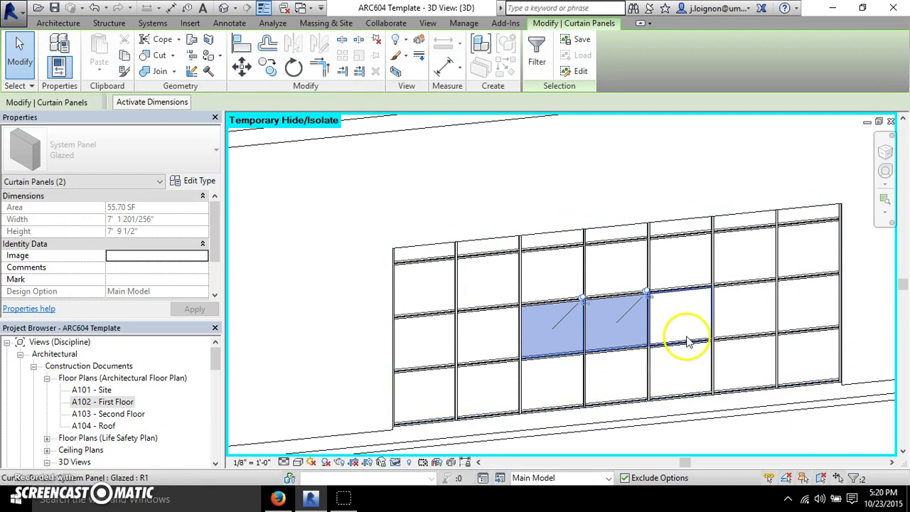
left_click(688, 340, "ctrl")
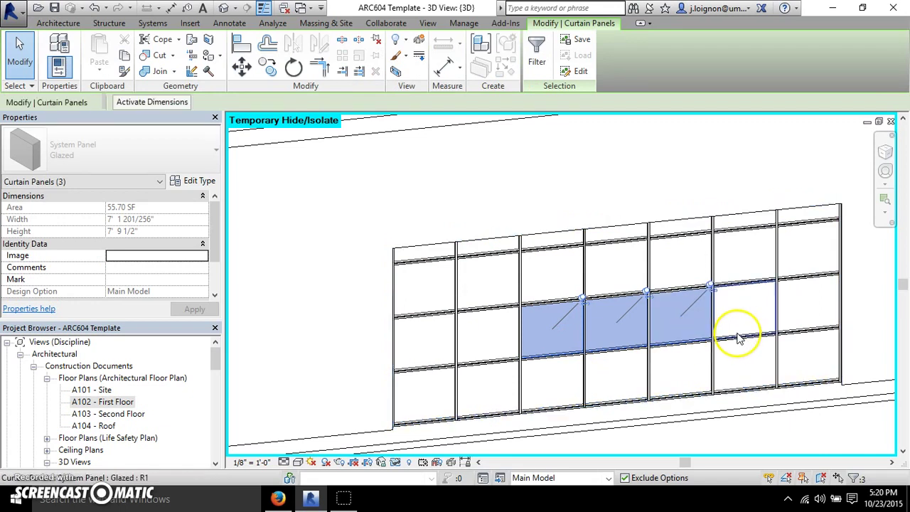
left_click(739, 338, "ctrl")
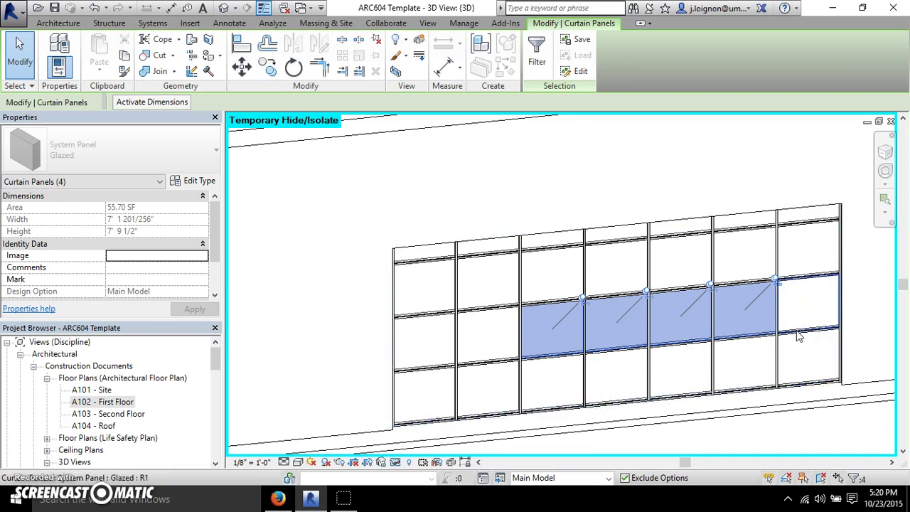
left_click(800, 326, "ctrl")
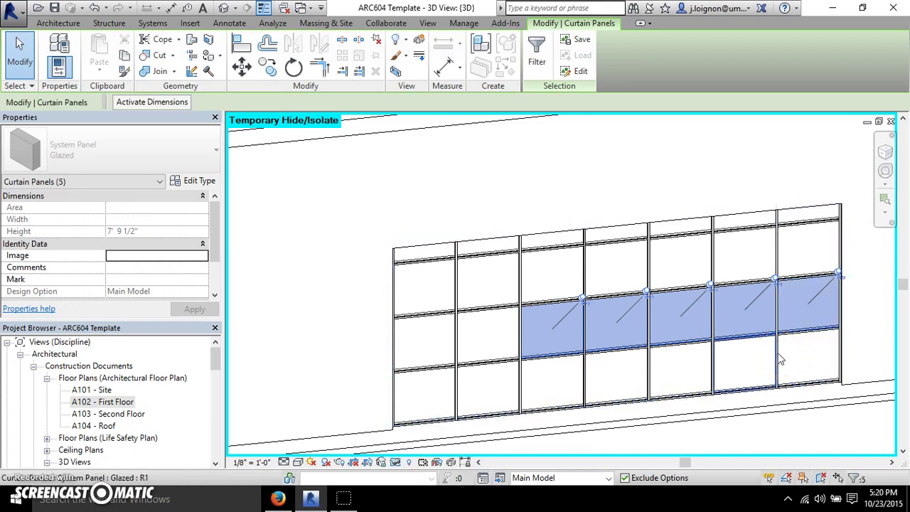
left_click(739, 346, "ctrl")
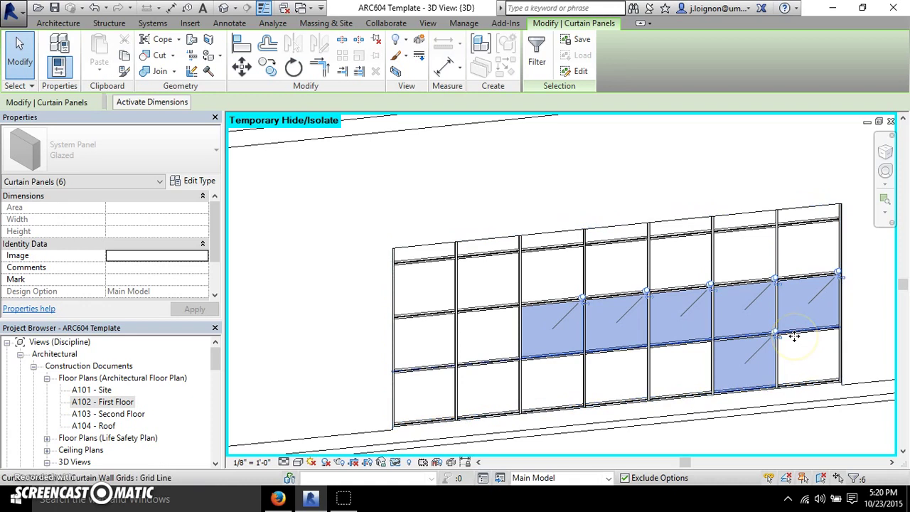
left_click(796, 341, "ctrl")
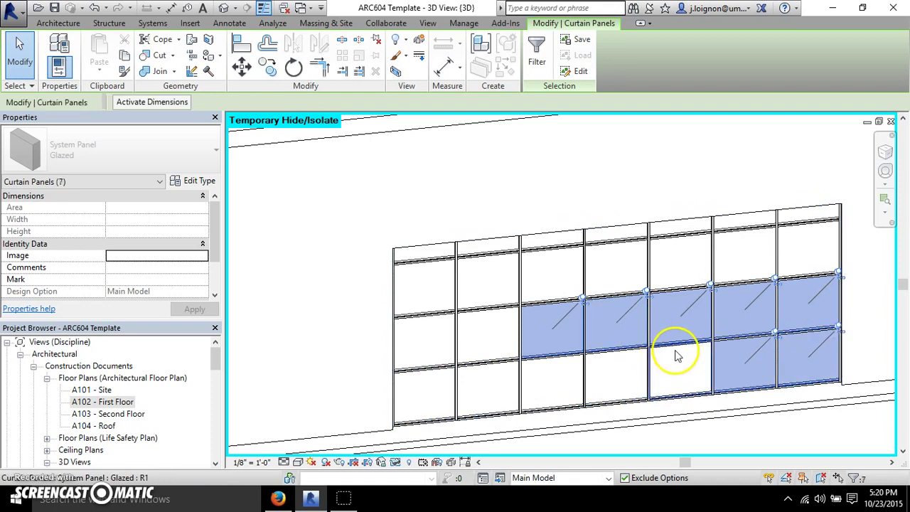
left_click(671, 352, "ctrl")
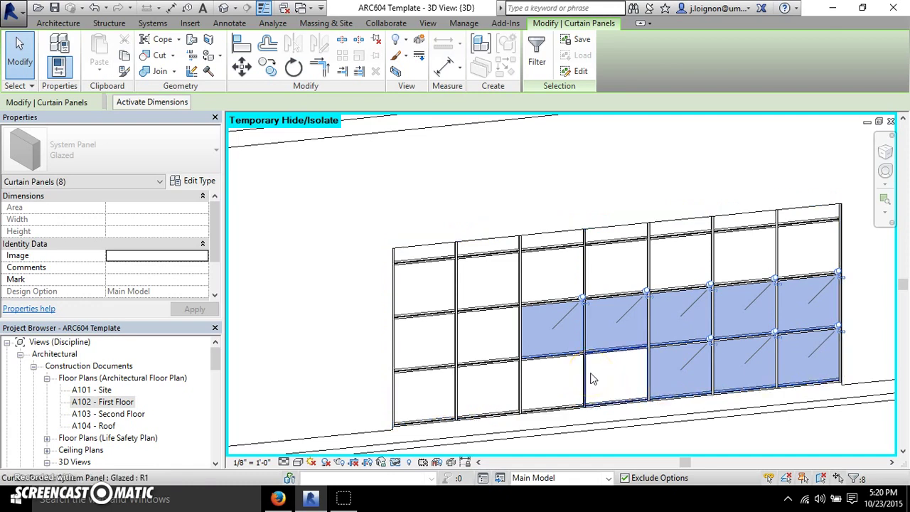
left_click(592, 377, "ctrl")
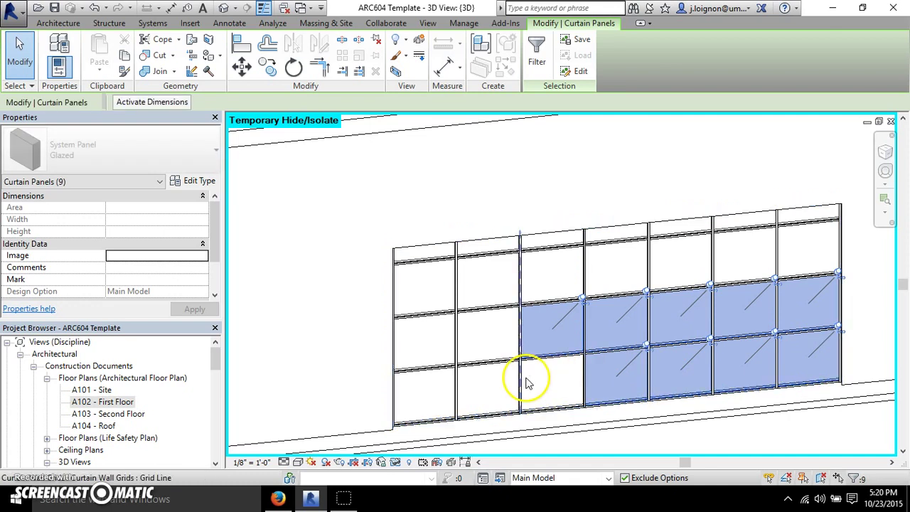
left_click(528, 382, "ctrl")
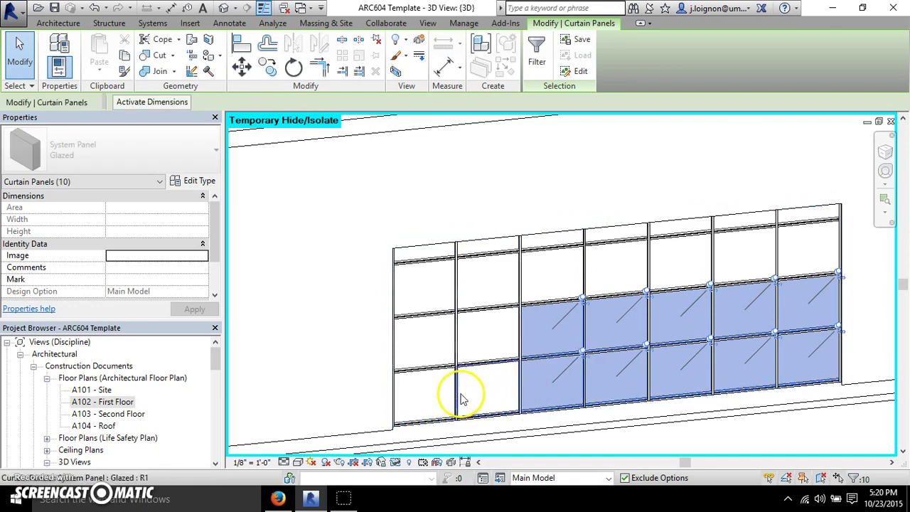
left_click(461, 382, "ctrl")
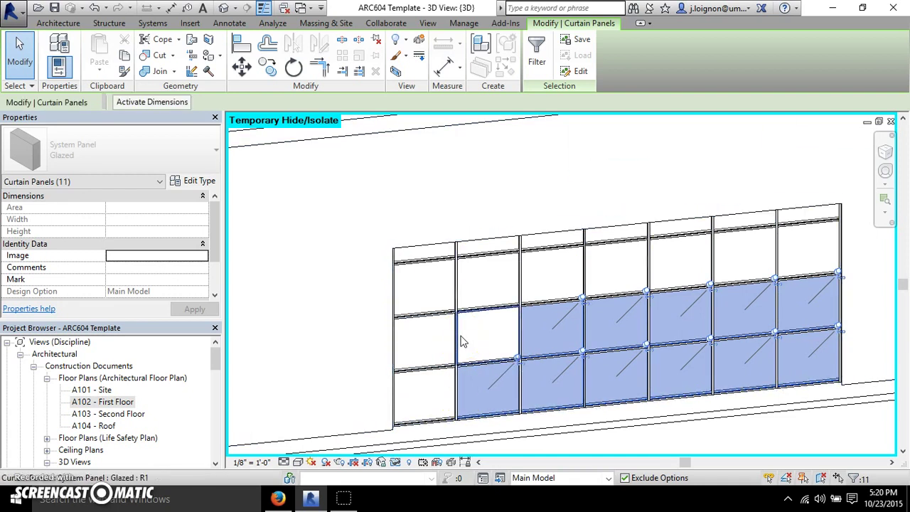
left_click(463, 341, "ctrl")
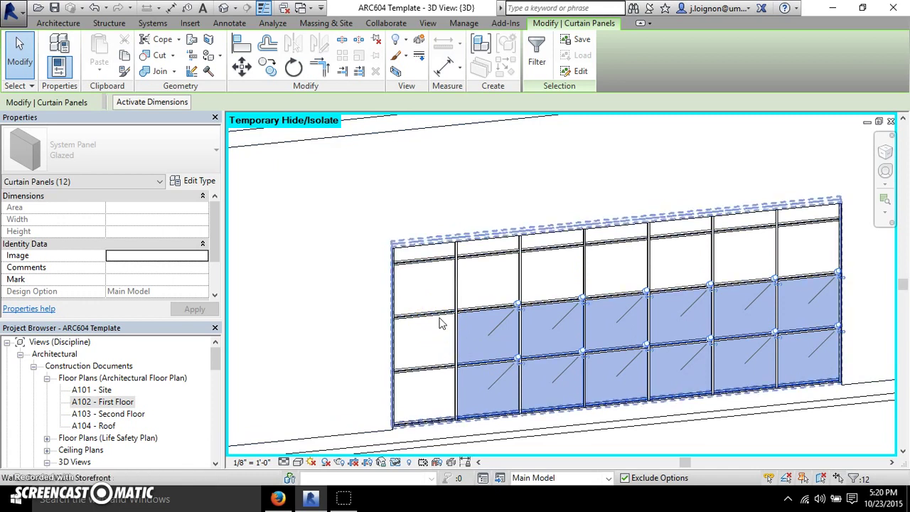
left_click(442, 347, "ctrl")
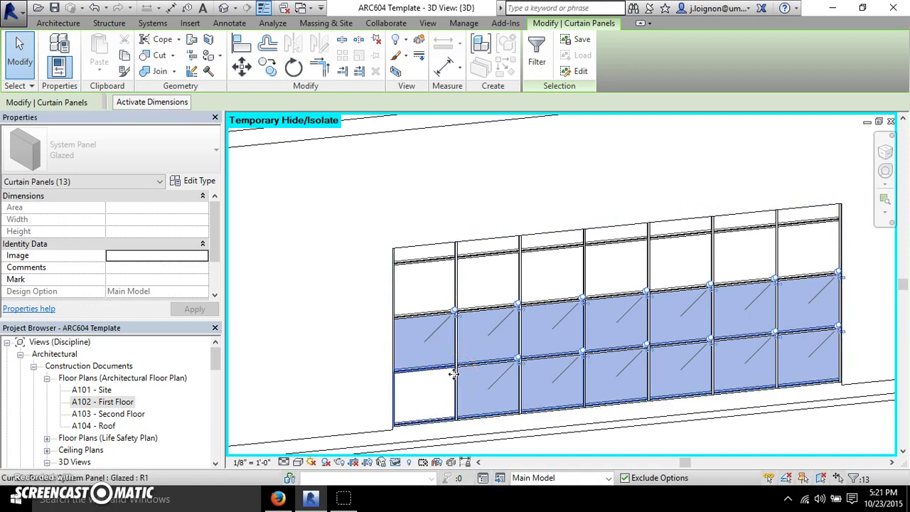
left_click(456, 379, "ctrl")
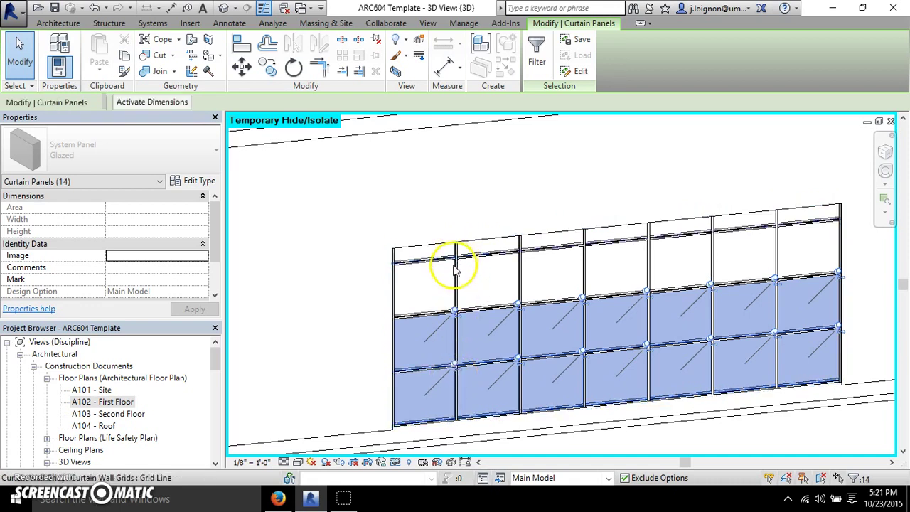
left_click(453, 272, "ctrl")
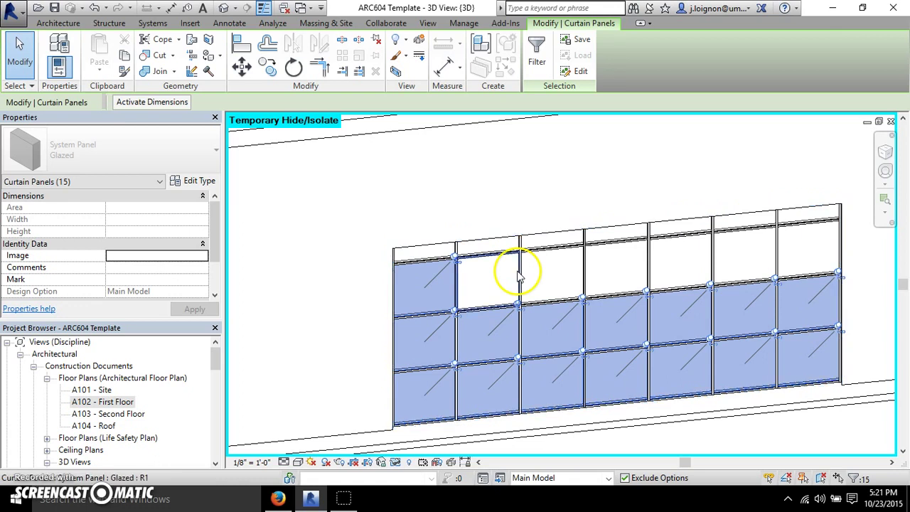
left_click(519, 275, "ctrl")
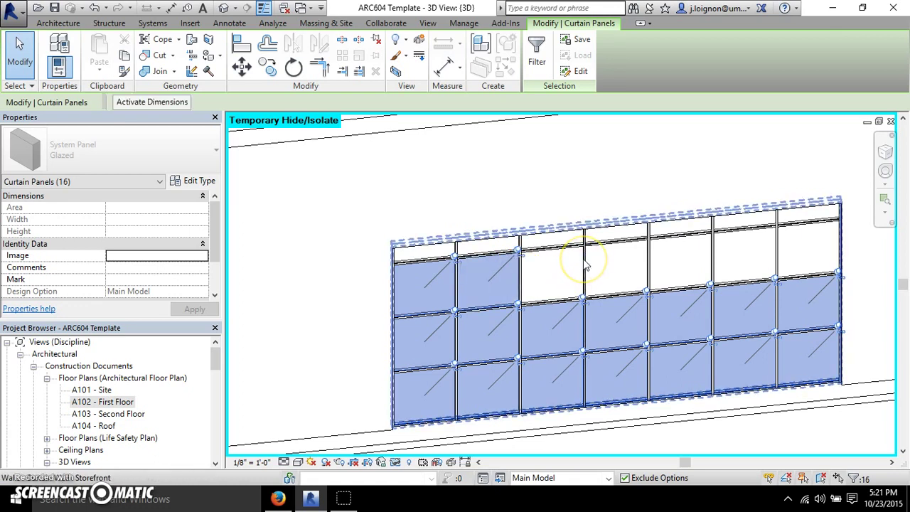
left_click(583, 267, "ctrl")
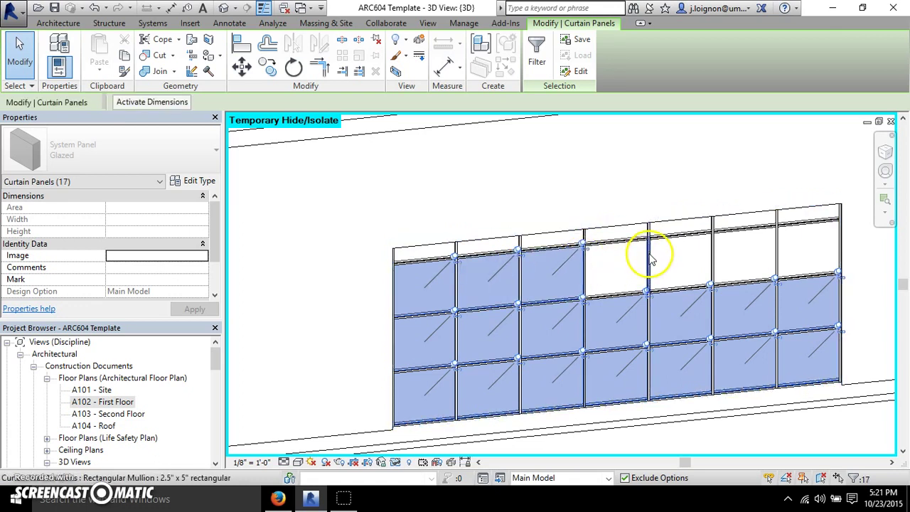
left_click(642, 256, "ctrl")
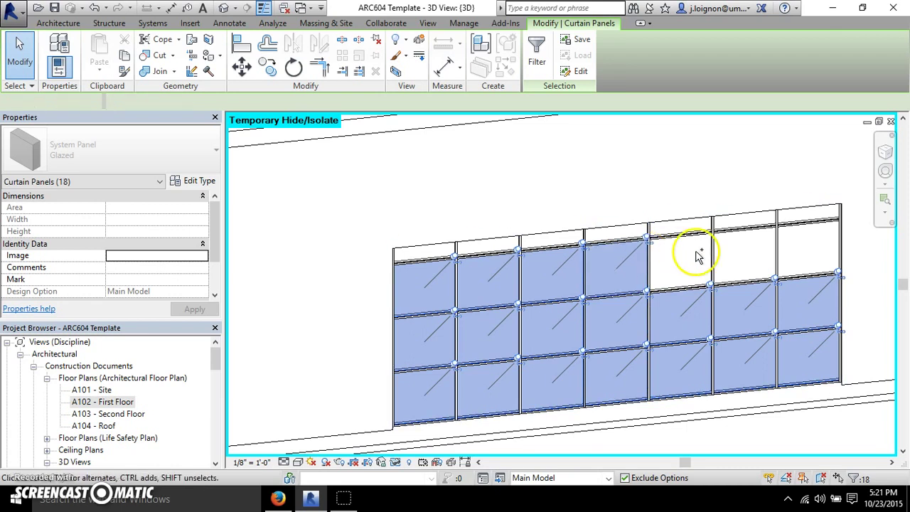
left_click(777, 240, "ctrl")
left_click(779, 239, "ctrl")
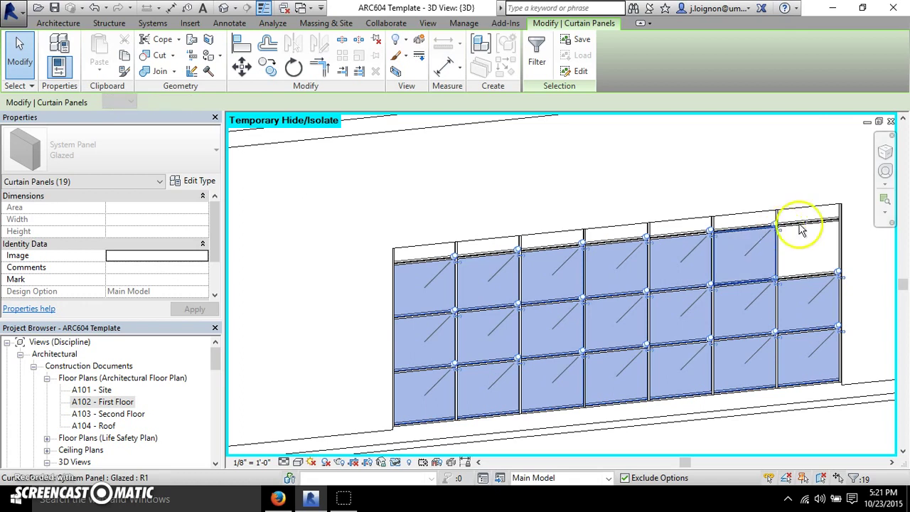
Add the upper glazed panel at the end of the storefront to the selected panels and temporarily hide them all
key("Tab")
key("Tab")
key("Tab")
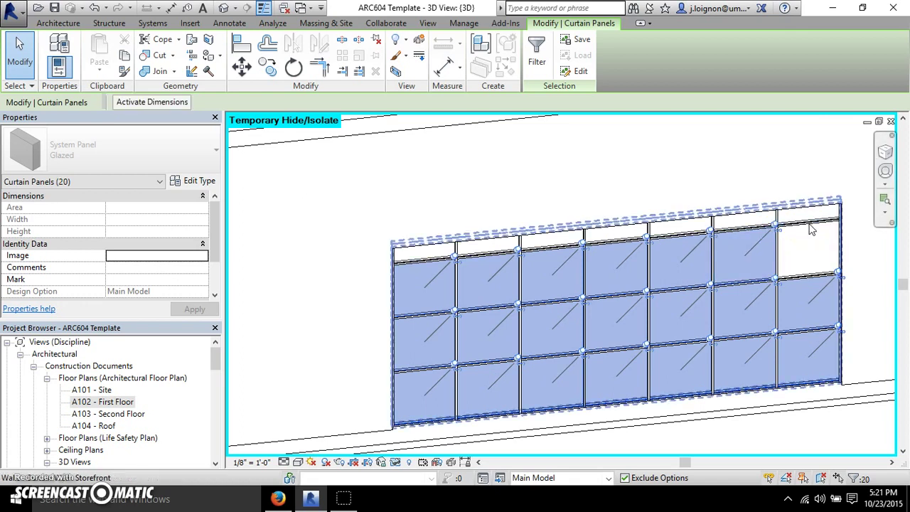
scroll(885, 224, "up", 5)
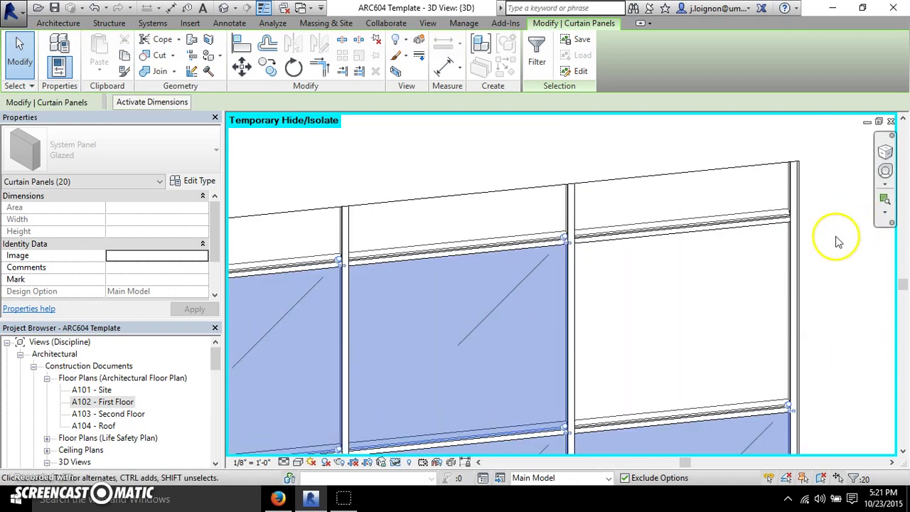
key("Tab")
key("Tab")
key("Tab")
key("Tab")
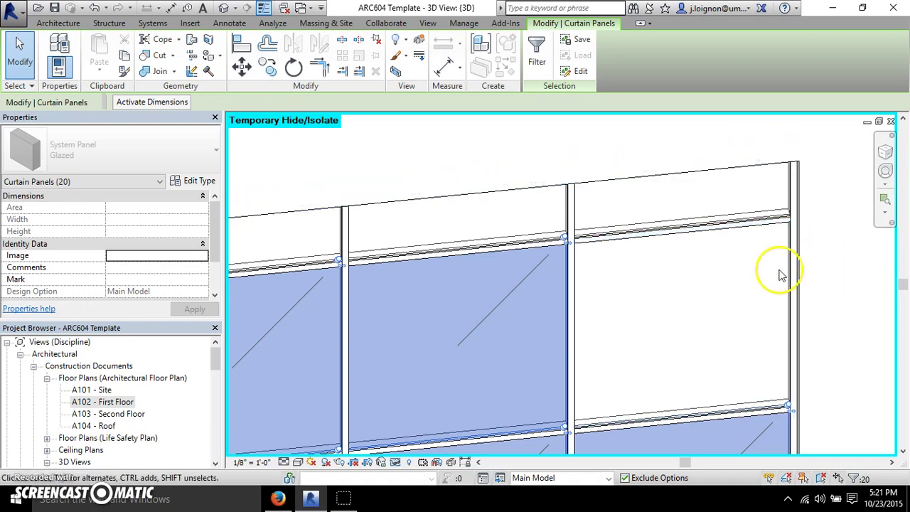
scroll(789, 263, "down", 3)
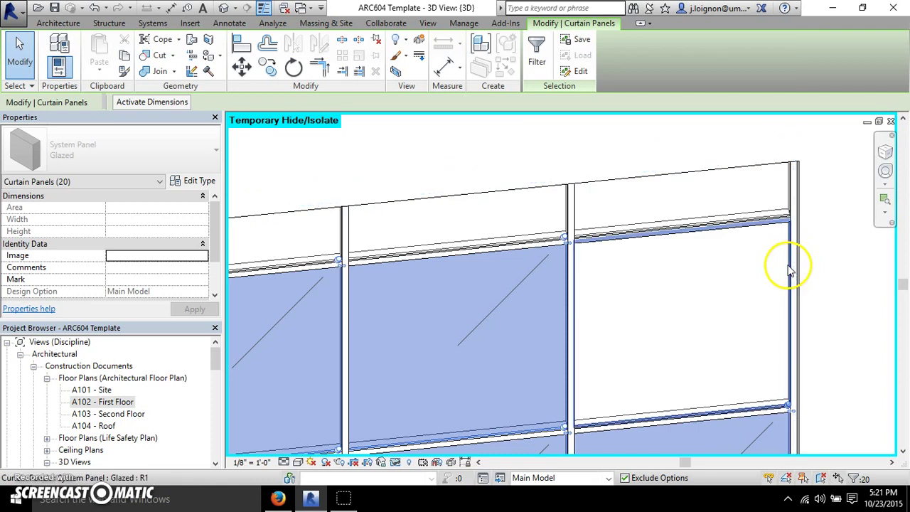
left_click(783, 264, "ctrl")
scroll(782, 264, "down", 5)
scroll(777, 283, "up", 2)
left_click(403, 463)
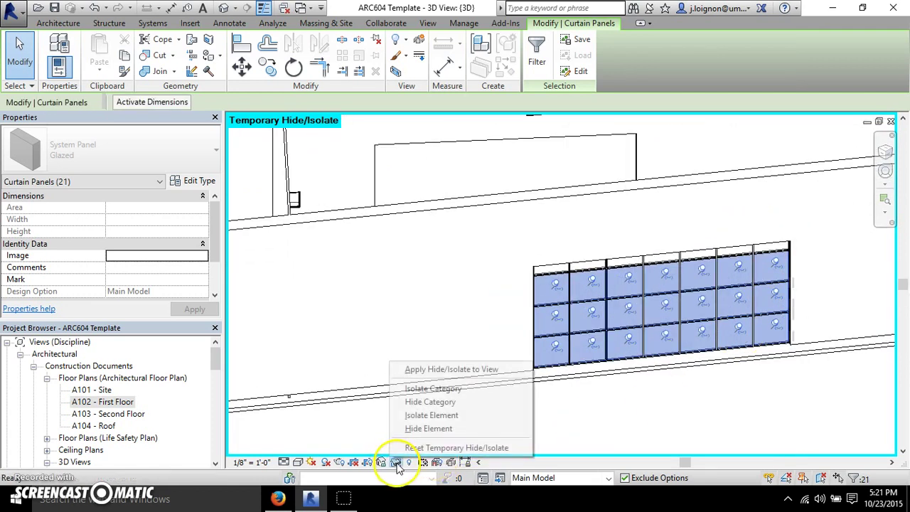
left_click(455, 429)
scroll(784, 316, "up", 2)
scroll(784, 317, "up", 2)
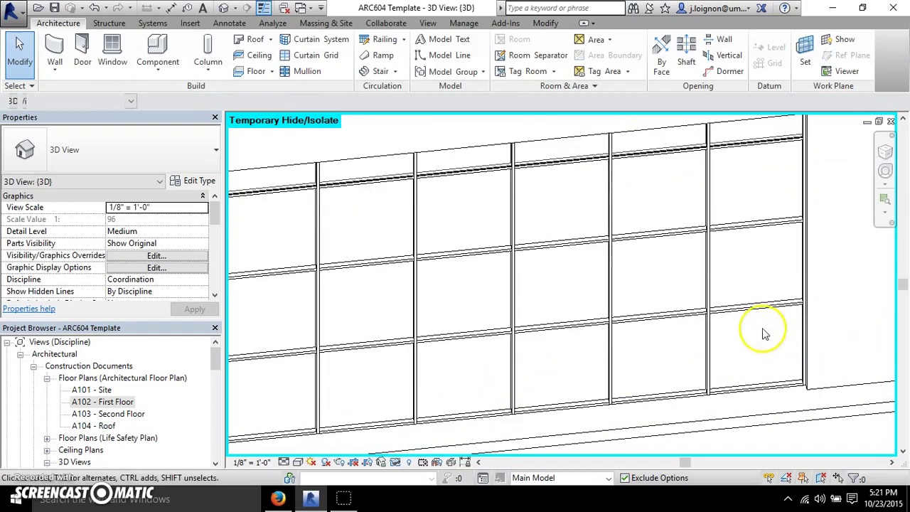
Examine the storefront's mullion frame without its panels, close up and from farther out
left_click(753, 308)
scroll(748, 311, "down", 3)
middle_click_drag(747, 313, 735, 215, "shift")
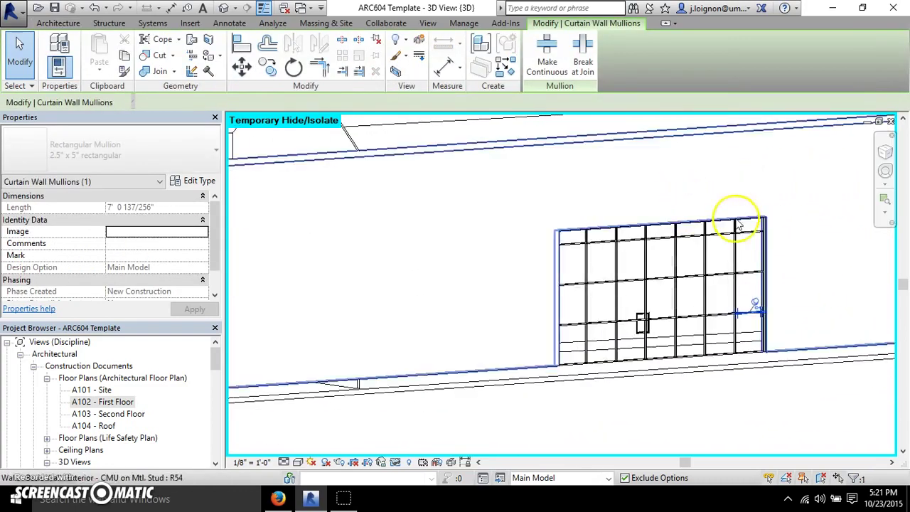
scroll(772, 227, "up", 3)
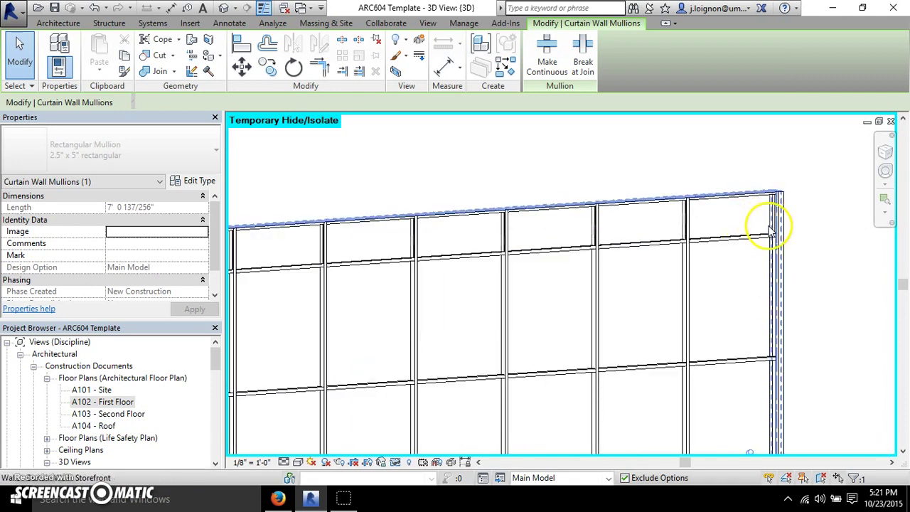
scroll(750, 229, "down", 5)
Create six windows similar to the existing Fixed 36" x 48" one, scattered over the long exterior wall between its corner and the storefront
middle_click_drag(737, 231, 608, 290, "shift")
scroll(544, 186, "up", 3)
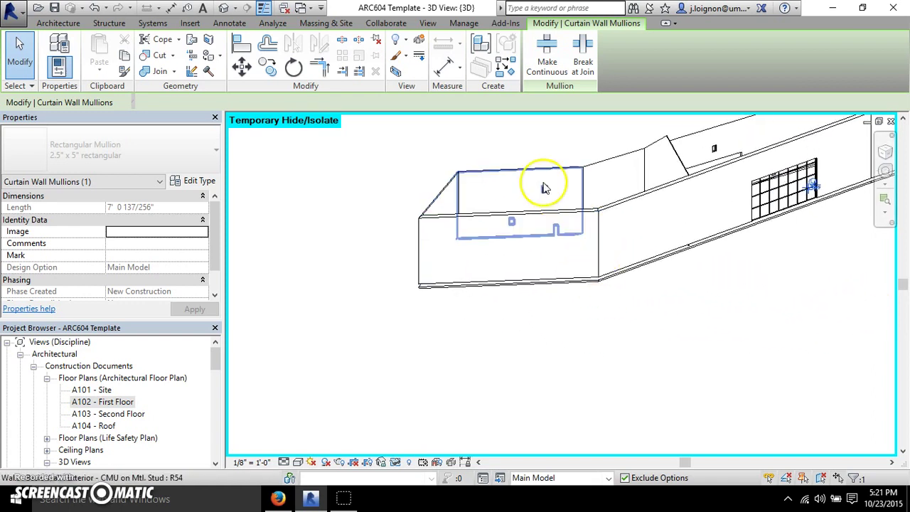
left_click(542, 189)
right_click(541, 189)
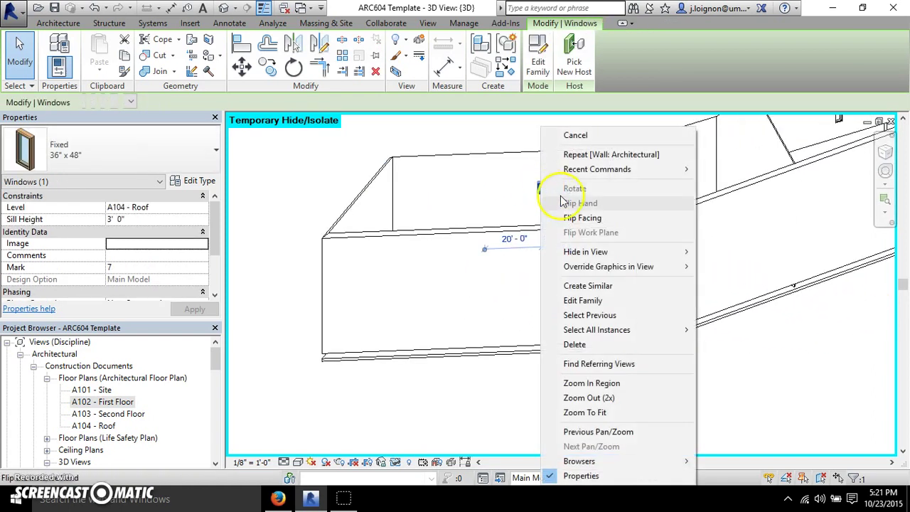
left_click(637, 285)
left_click(683, 265)
left_click(805, 204)
left_click(732, 268)
left_click(759, 232)
left_click(823, 245)
left_click(869, 209)
Place three more Fixed 36" x 48" windows beyond the storefront, one beside it and two in the farthest wall section
scroll(519, 290, "down", 2)
scroll(519, 290, "down", 1)
scroll(751, 249, "up", 1)
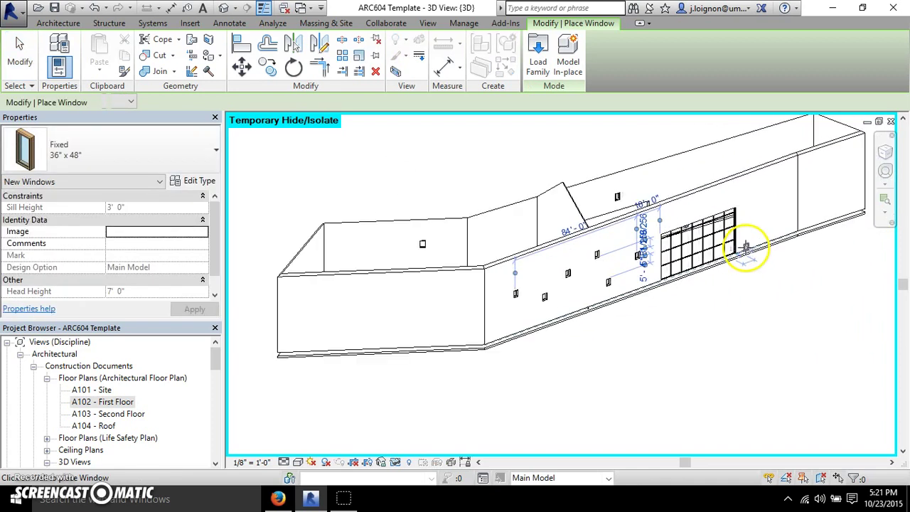
scroll(774, 178, "up", 1)
scroll(799, 172, "down", 1)
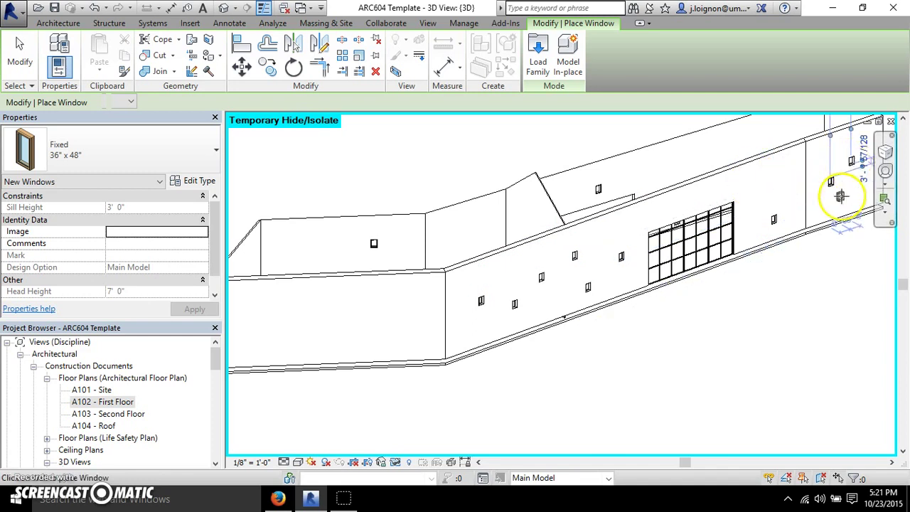
key("Escape")
key("Escape")
Temporarily hide the four new windows closest to the storefront in the stretch of wall between it and the corner
scroll(583, 282, "up", 2)
left_click(603, 283)
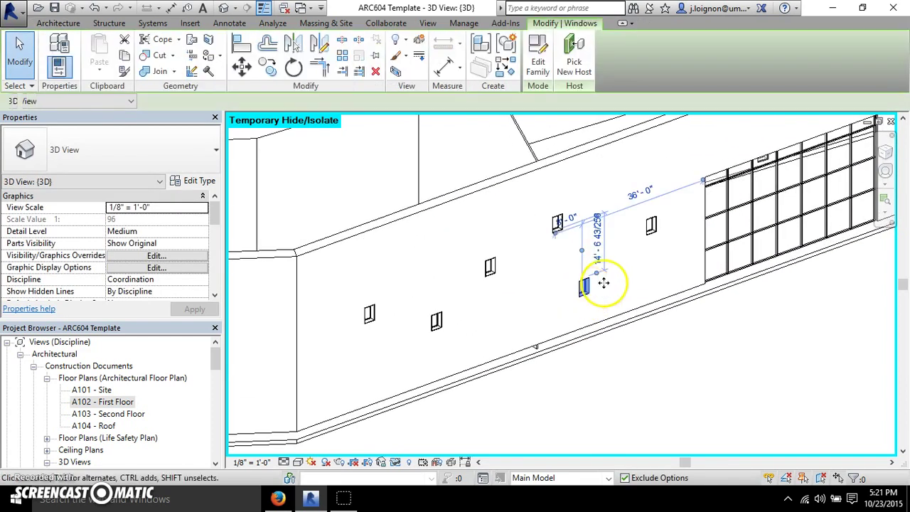
left_click(652, 226, "ctrl")
left_click(557, 224, "ctrl")
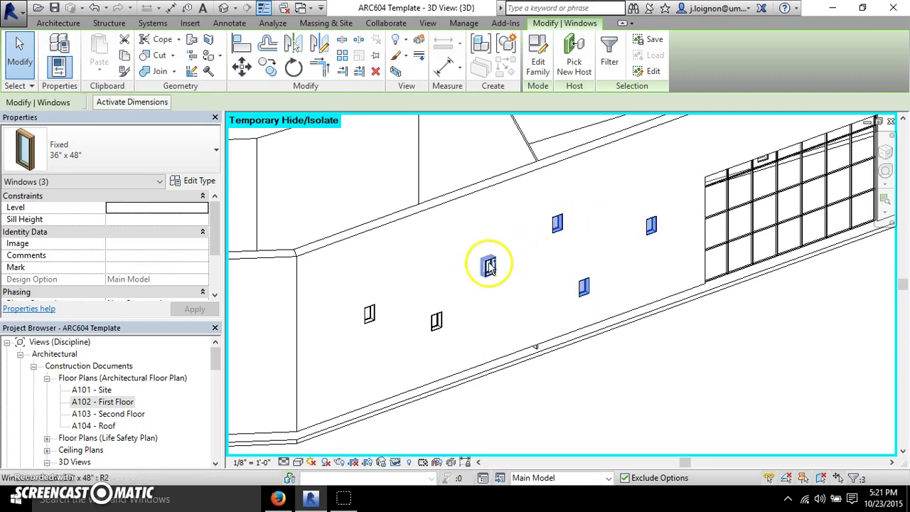
right_click(489, 266)
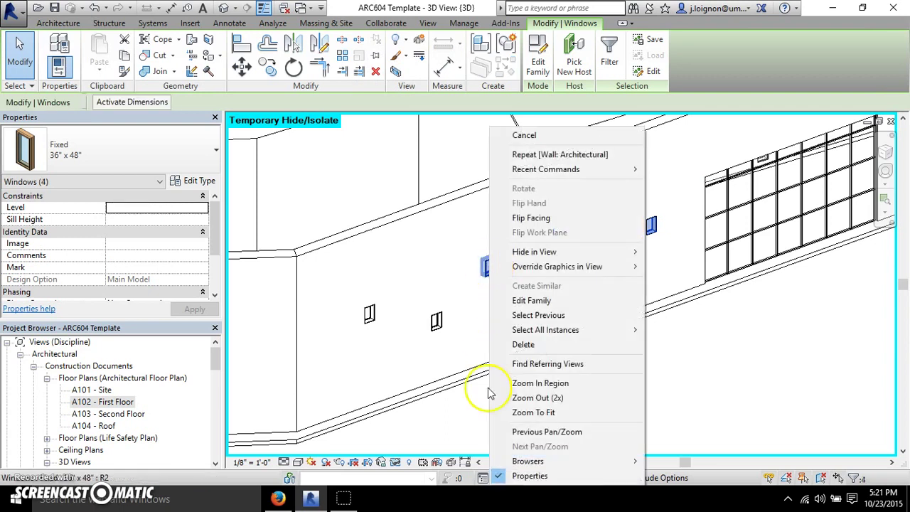
left_click(396, 462)
left_click(409, 425)
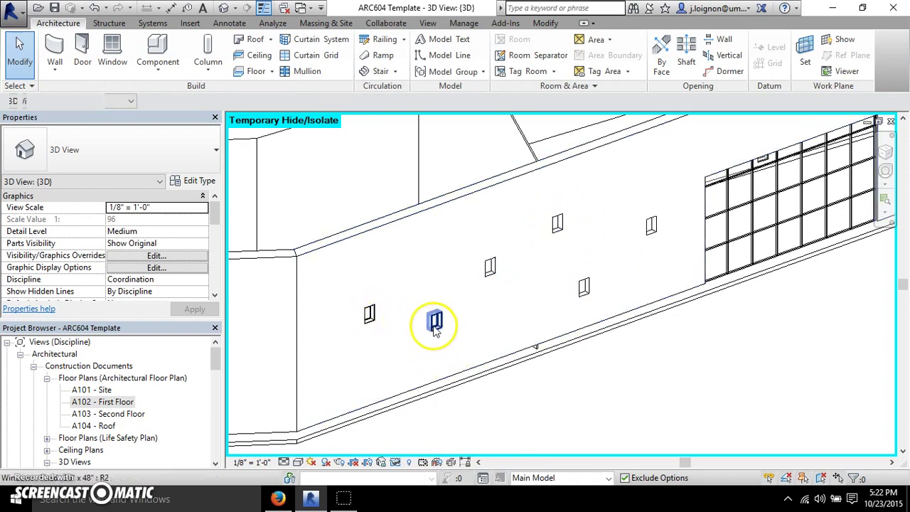
Export the building from the 3D view with STL Exporter as the binary STL file "test" on the Desktop, in feet
scroll(534, 278, "down", 5)
middle_click_drag(463, 275, 585, 294, "shift")
scroll(462, 276, "down", 3)
scroll(462, 276, "up", 3)
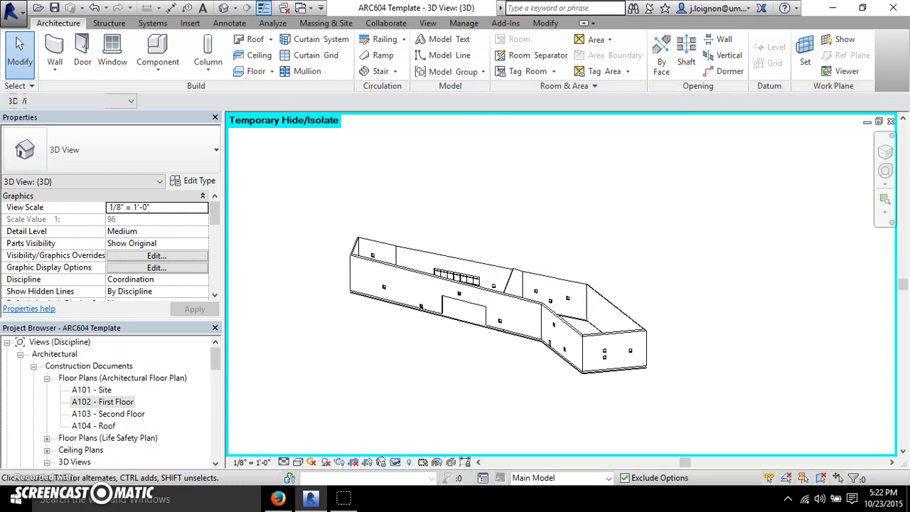
left_click(506, 23)
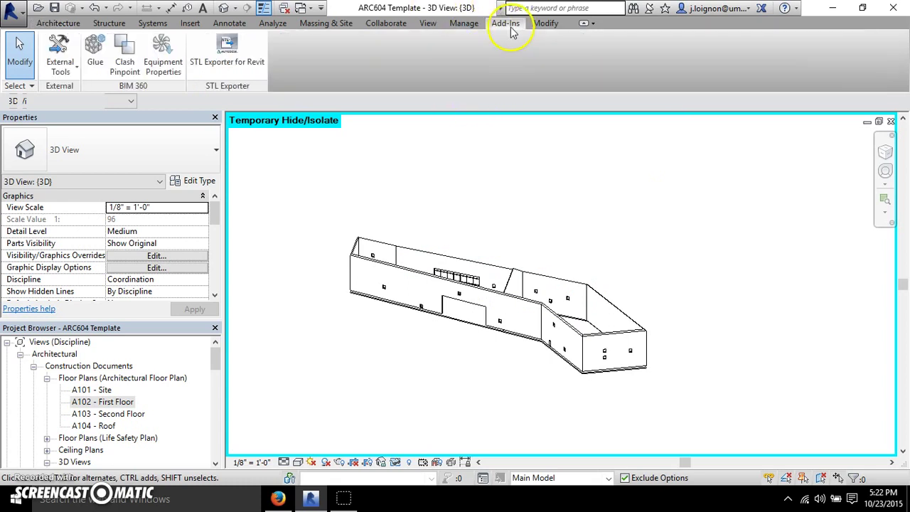
left_click(228, 57)
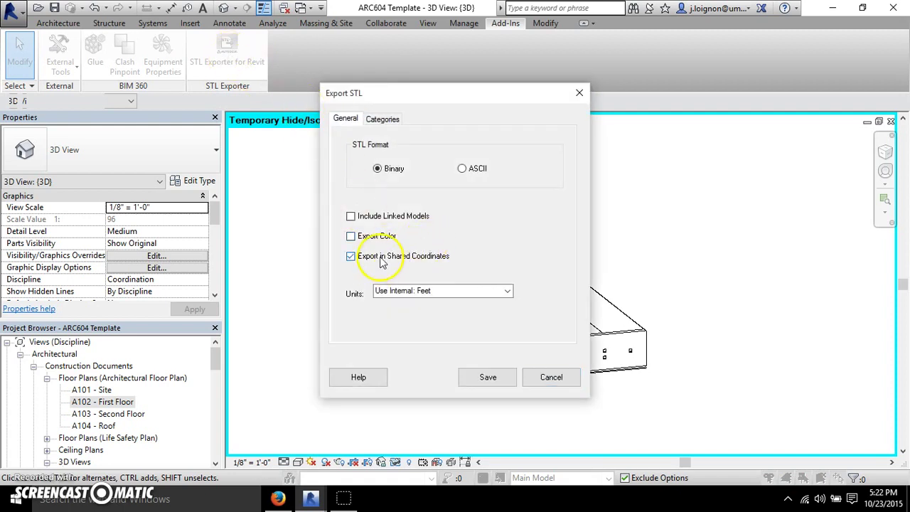
left_click(497, 377)
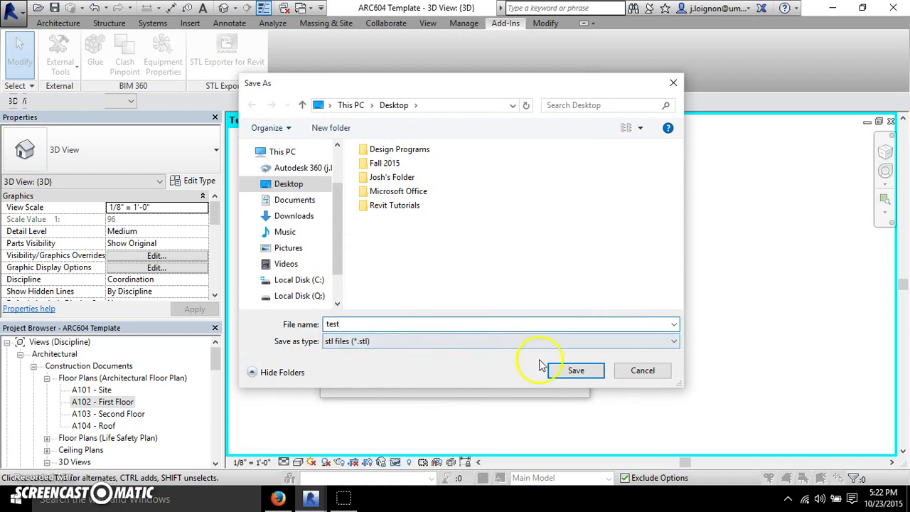
left_click(588, 374)
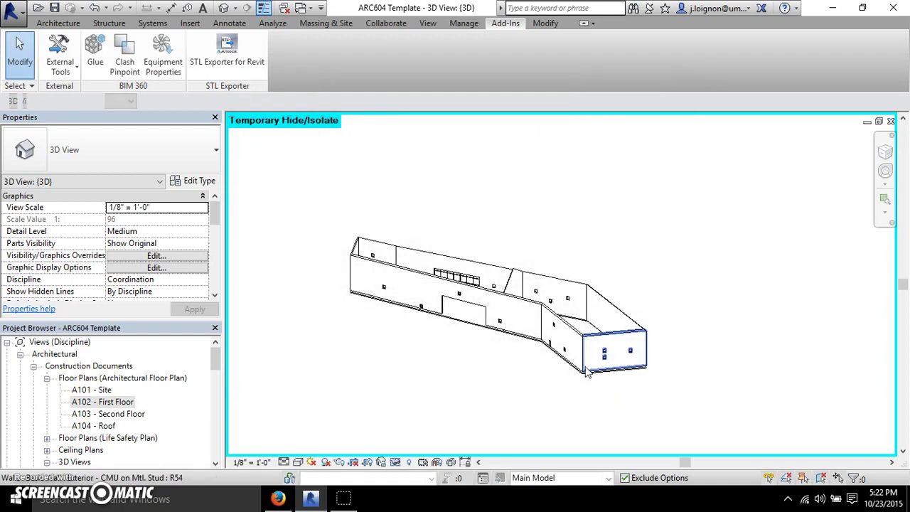
Switch to the desktop and start Autodesk Flow Design from the Design Programs folder
left_click(311, 498)
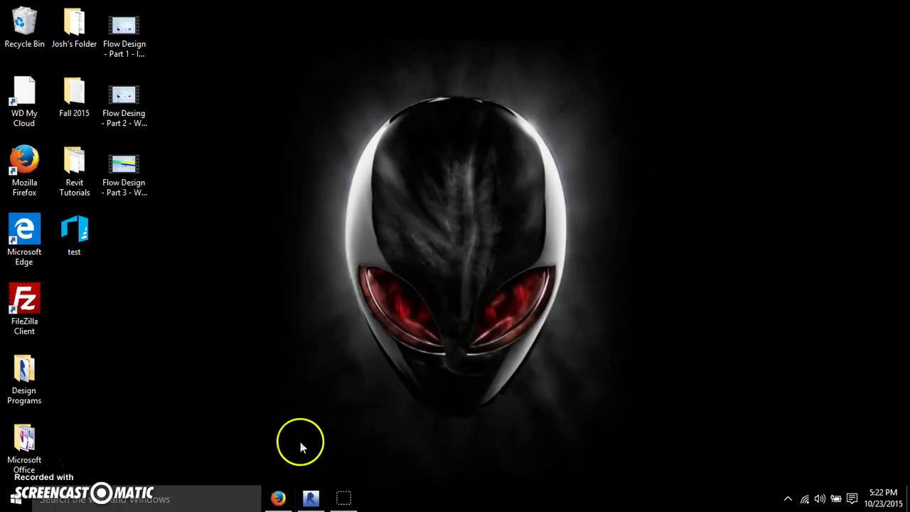
double_click(30, 384)
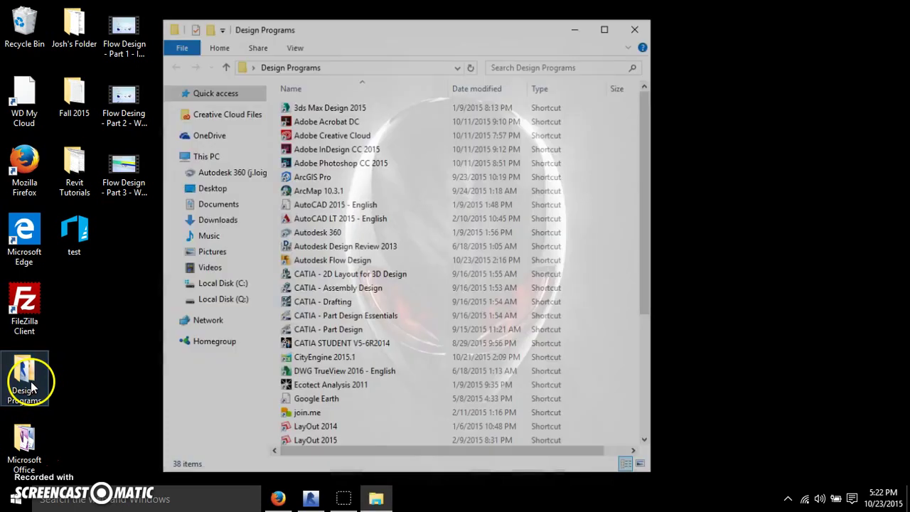
left_click(344, 263)
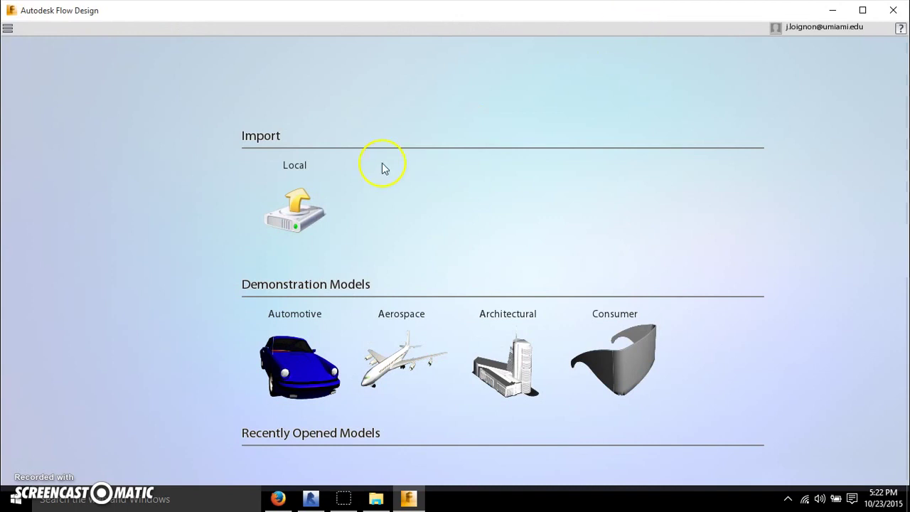
Import the local STL model "test" from the Desktop into the wind tunnel simulation
left_click(296, 197)
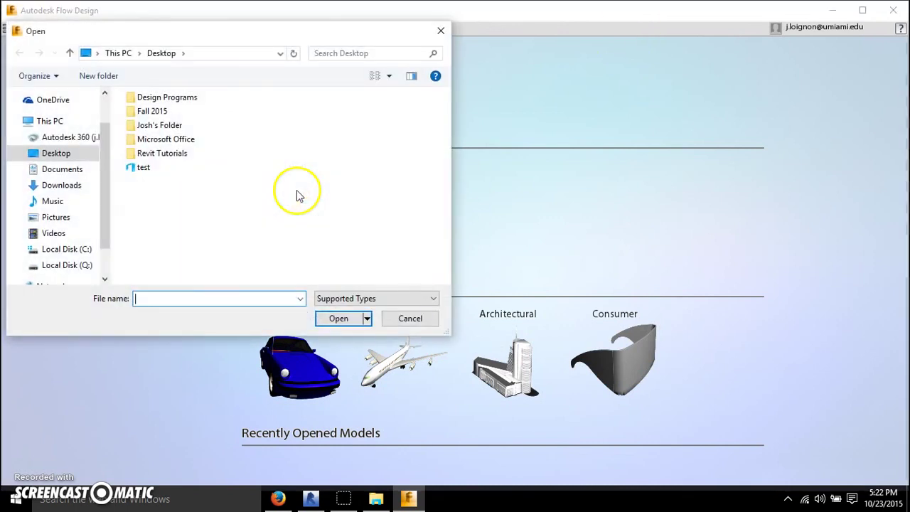
left_click(143, 169)
double_click(143, 168)
left_click_drag(484, 237, 398, 97)
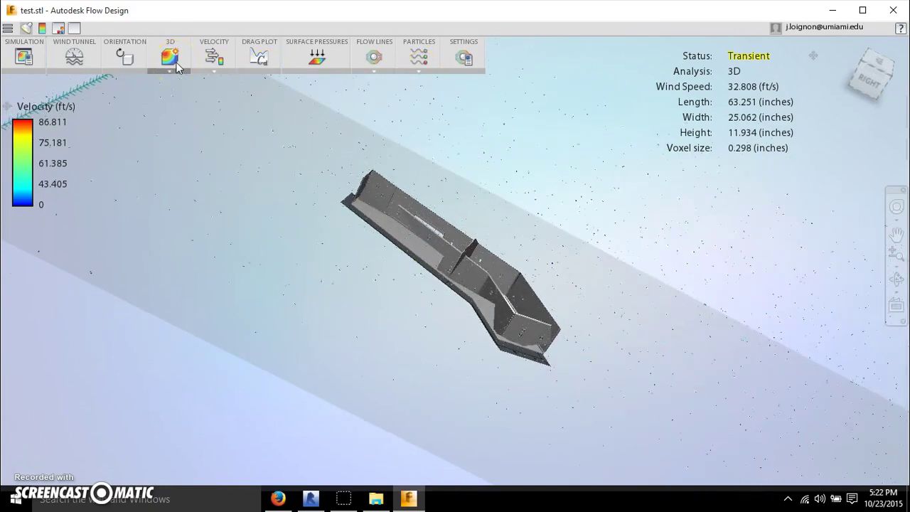
Display the surface pressures on the building in the 3D simulation and turn them off again
left_click(351, 125)
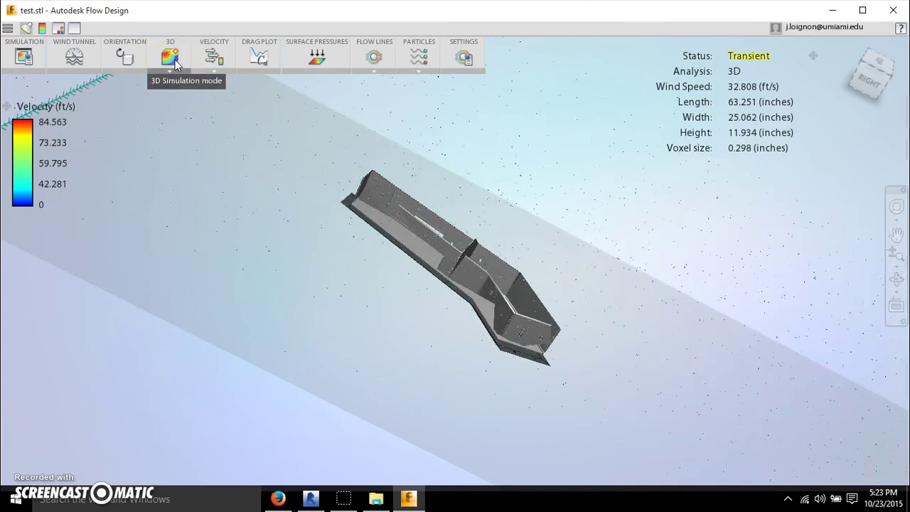
left_click(347, 75)
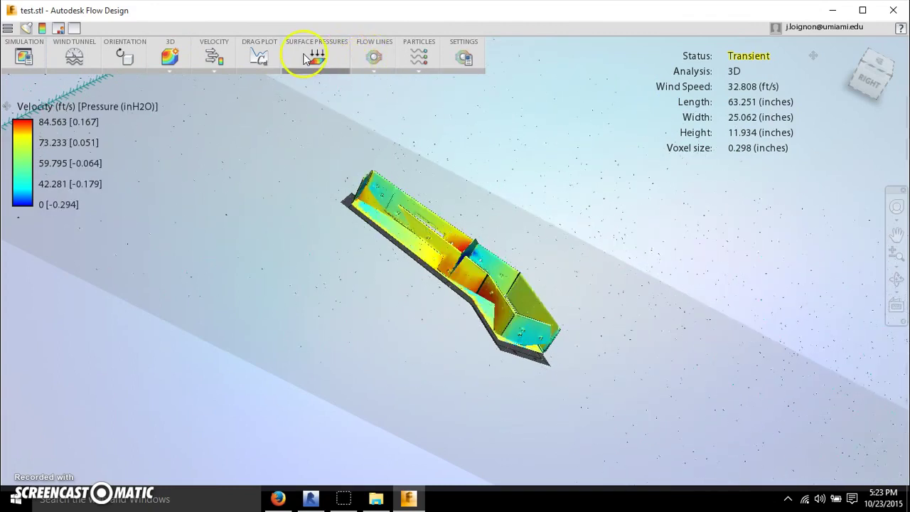
left_click(318, 58)
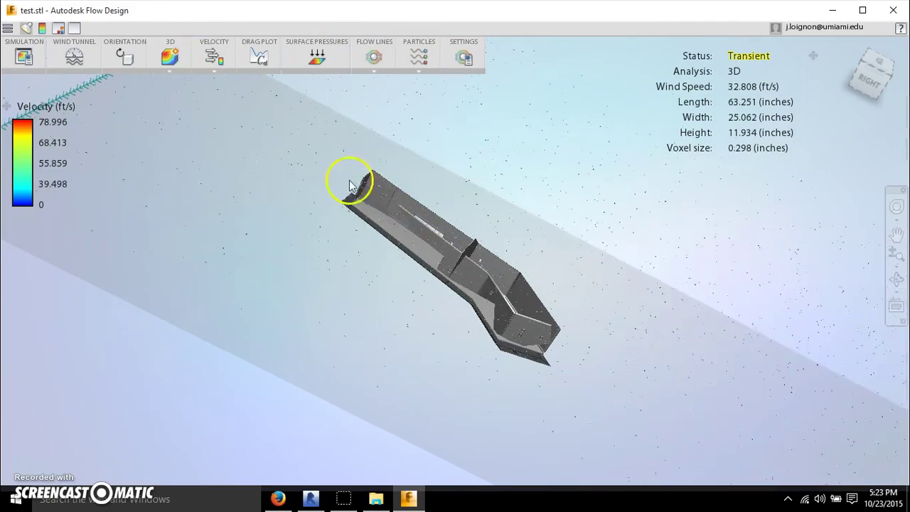
Examine the building in the wind tunnel up close and from directly above
mouse_move(481, 232)
left_mouse_down()
mouse_move(447, 177)
mouse_move(473, 218)
left_mouse_up()
mouse_move(525, 292)
left_mouse_down()
mouse_move(508, 285)
mouse_move(502, 266)
mouse_move(507, 284)
mouse_move(492, 329)
mouse_move(538, 270)
mouse_move(502, 301)
mouse_move(559, 275)
mouse_move(522, 308)
mouse_move(526, 277)
left_mouse_up()
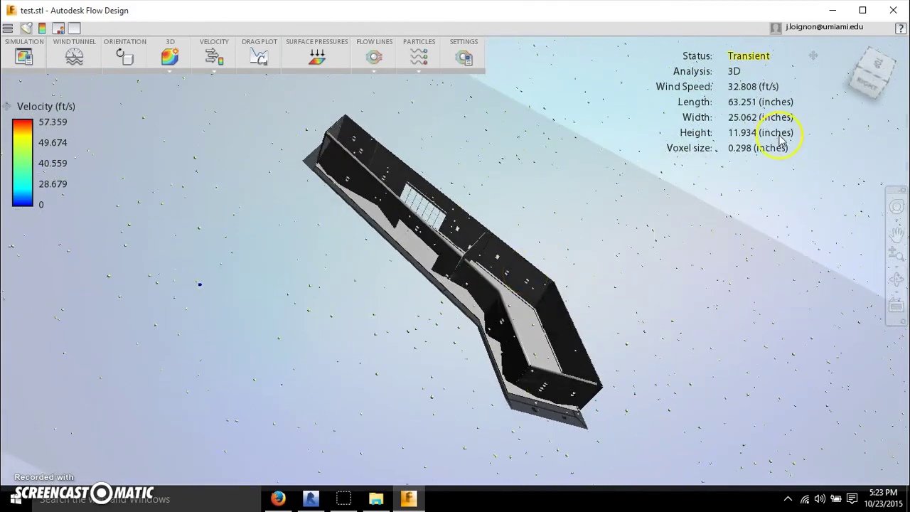
left_click(879, 59)
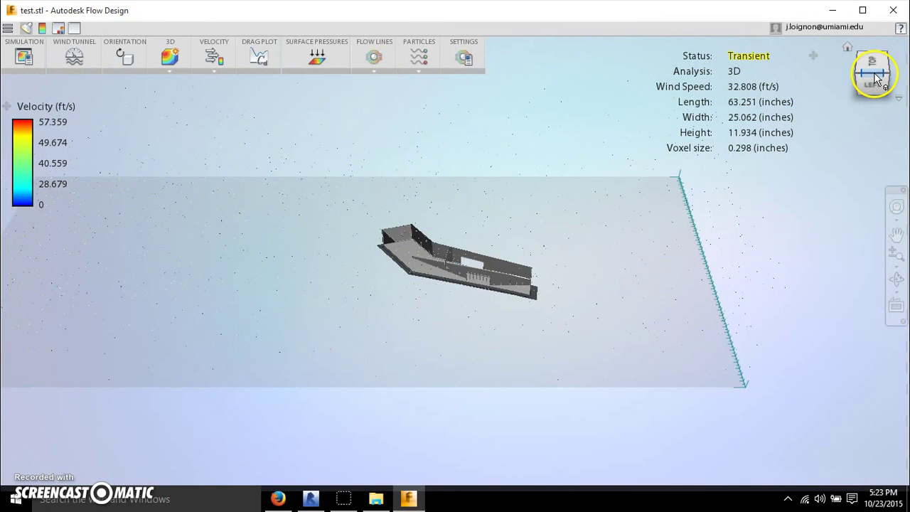
left_click(879, 63)
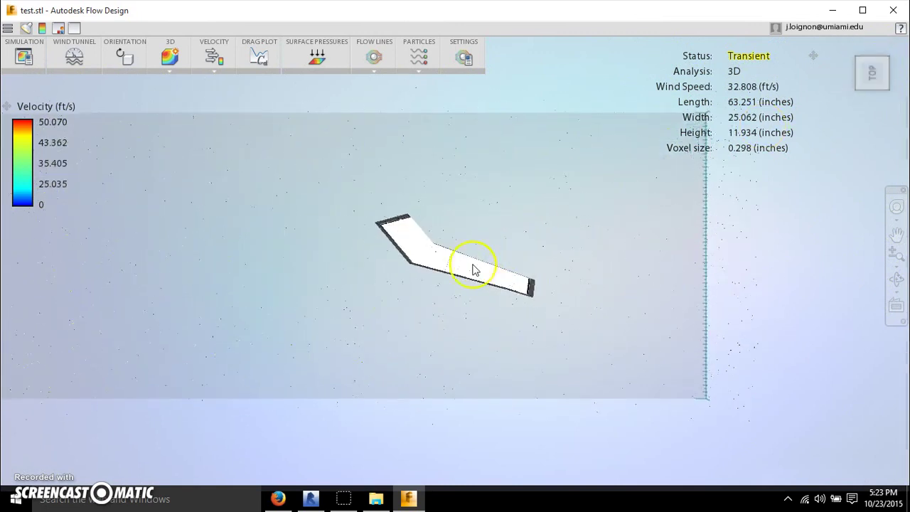
Rotate the building in the wind tunnel to a Z angle of 285 degrees
left_click(127, 56)
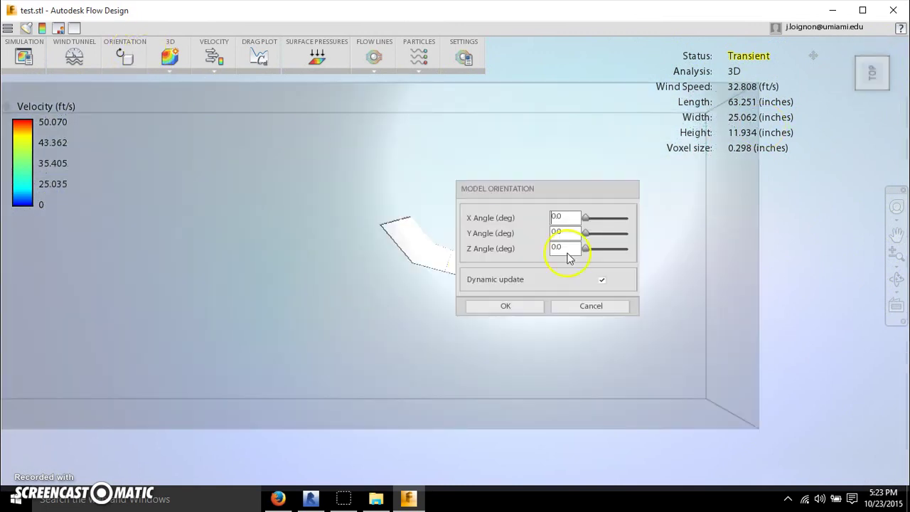
left_click(589, 308)
mouse_move(847, 84)
left_click_drag(860, 93, 880, 20)
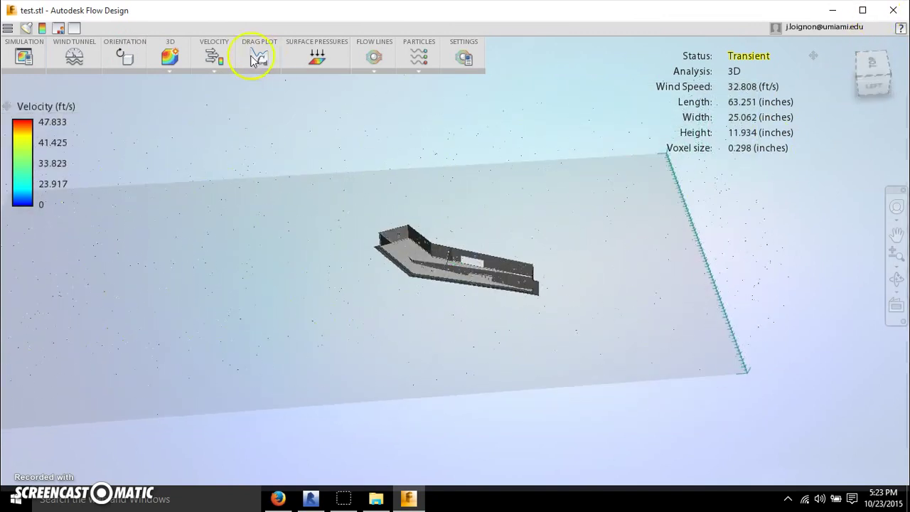
left_click(121, 56)
left_click_drag(541, 198, 138, 97)
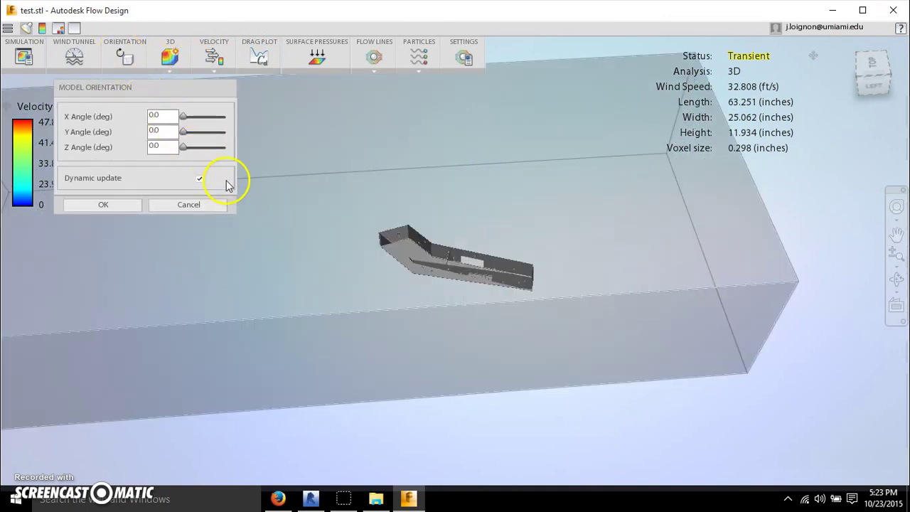
left_click_drag(183, 148, 219, 152)
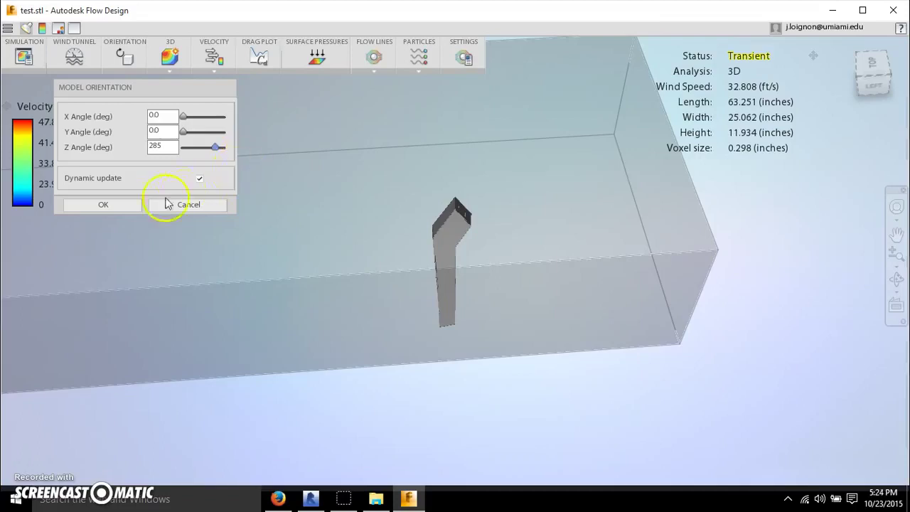
left_click(118, 206)
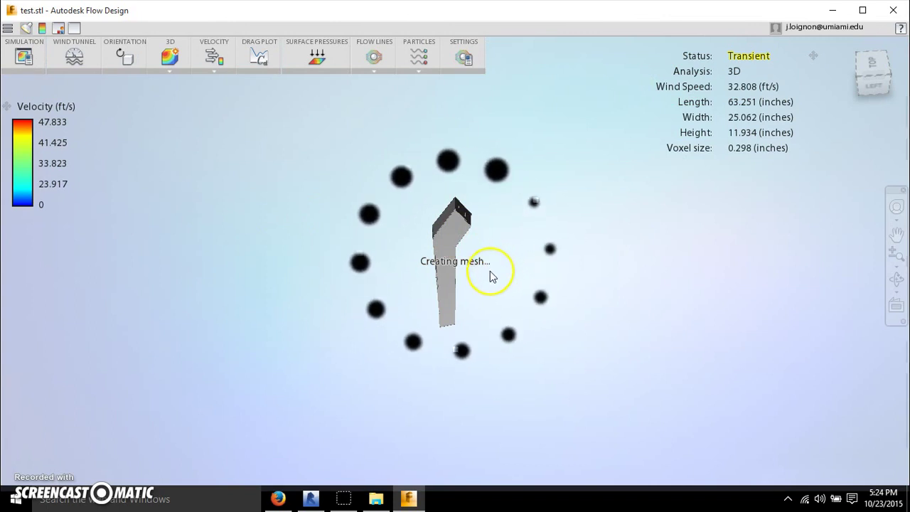
Set the flow line count to 1550 and the length to 93, and lower the flow line speed
left_click_drag(490, 271, 584, 201)
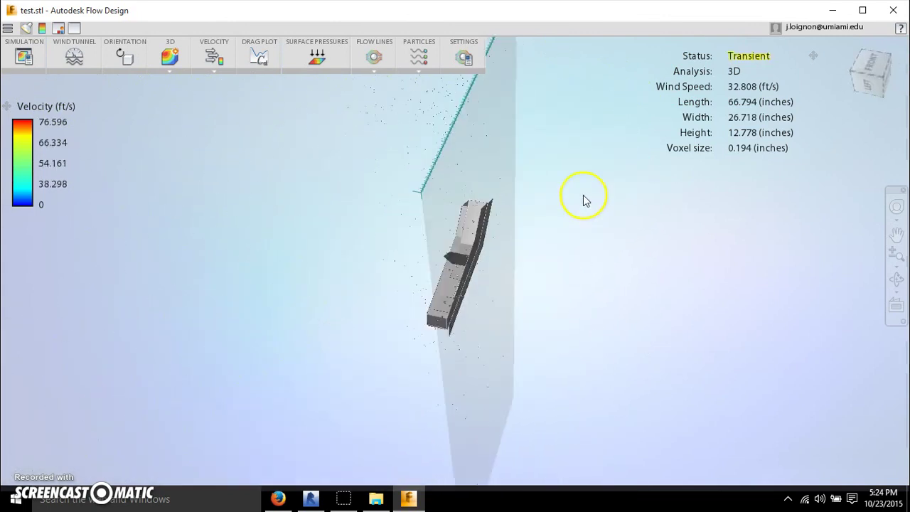
left_click_drag(558, 248, 637, 202)
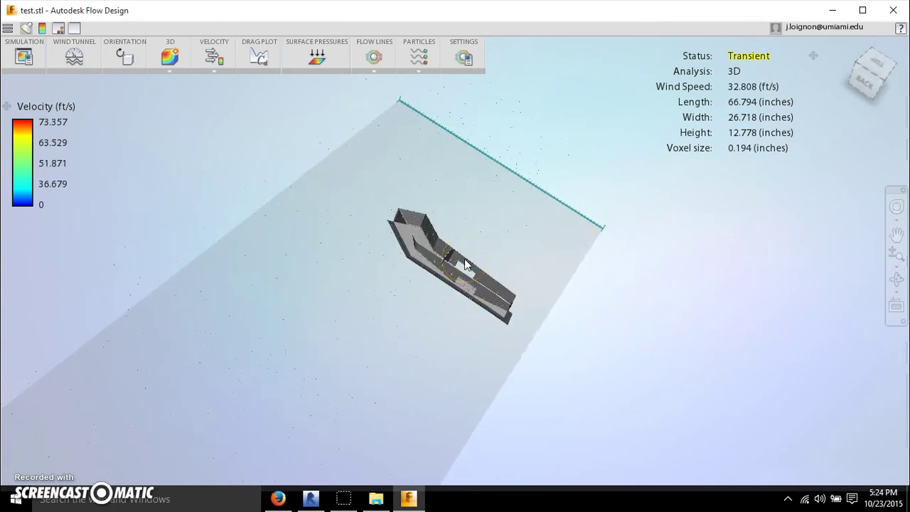
left_click_drag(462, 263, 453, 281)
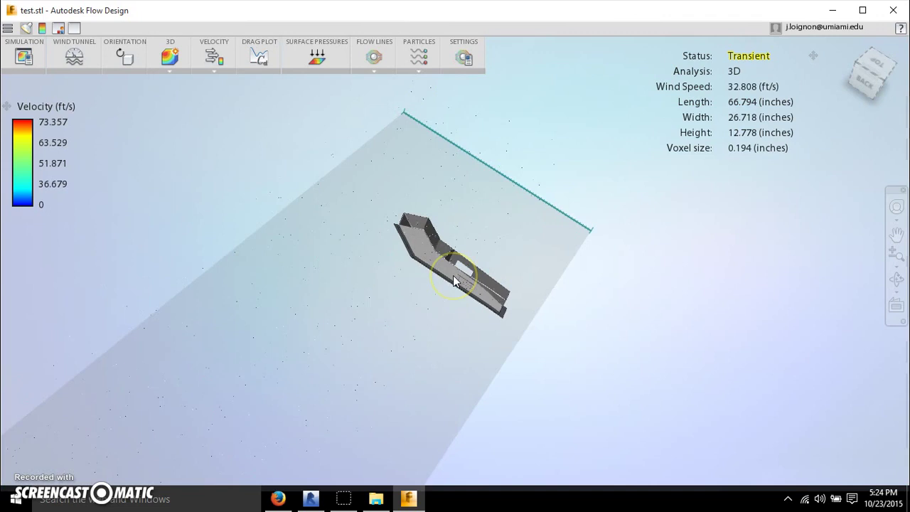
scroll(452, 281, "up", 5)
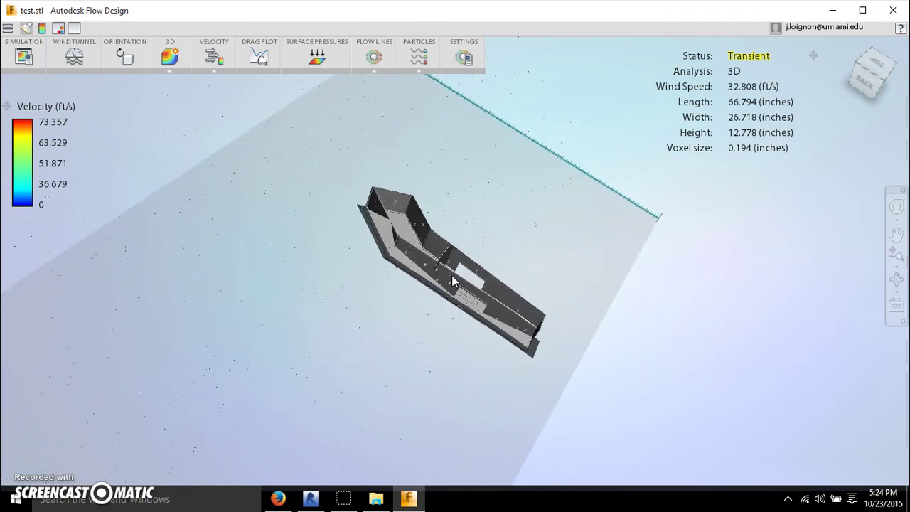
left_click_drag(451, 276, 445, 239)
left_click(421, 73)
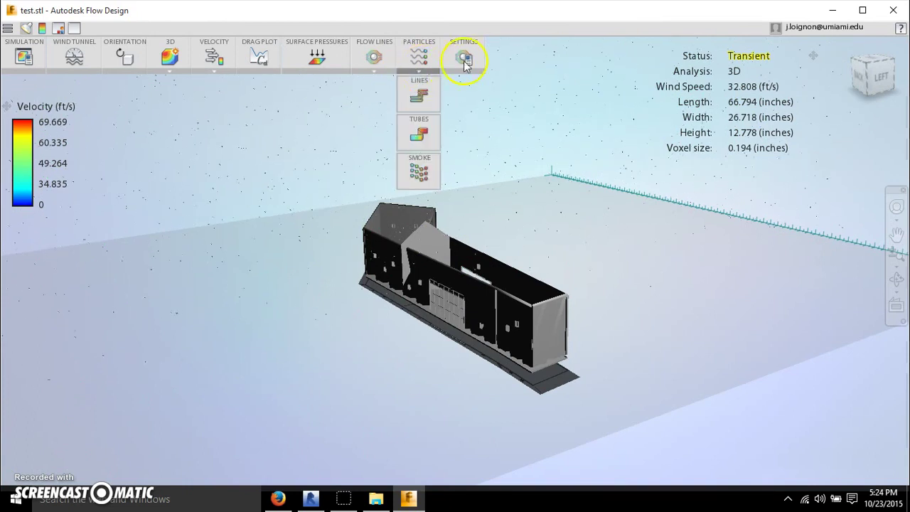
left_click(476, 46)
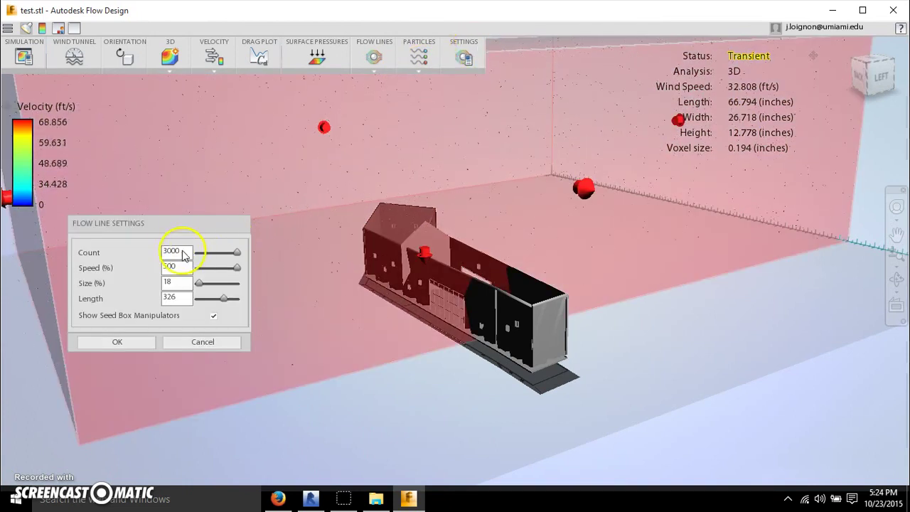
left_click_drag(237, 252, 218, 252)
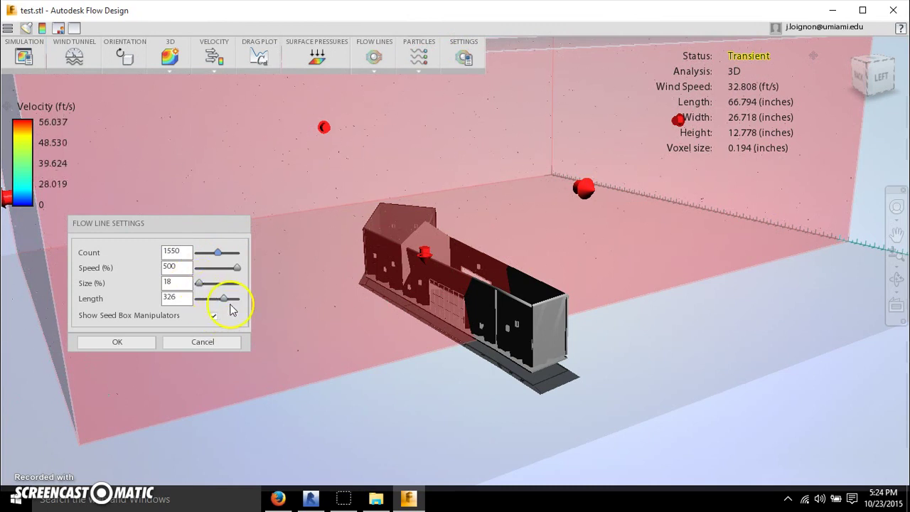
left_click_drag(224, 299, 204, 299)
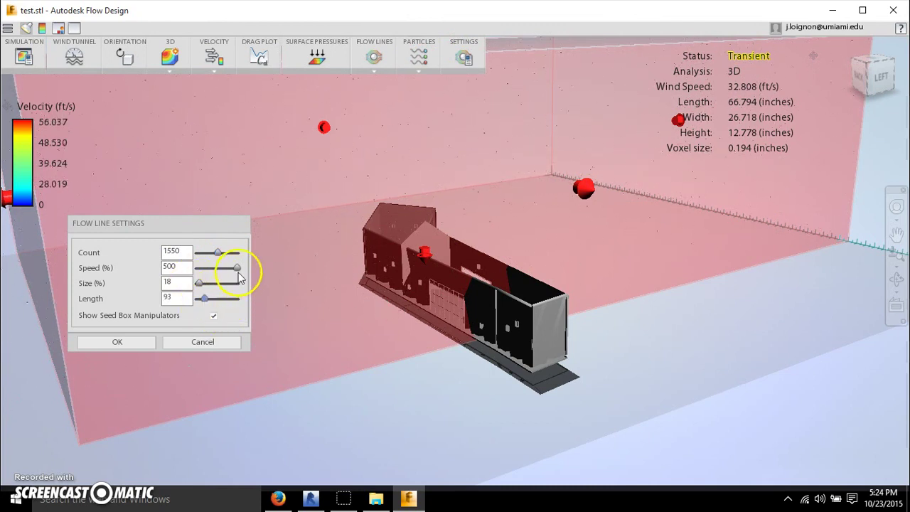
left_click_drag(237, 267, 223, 268)
left_click(145, 341)
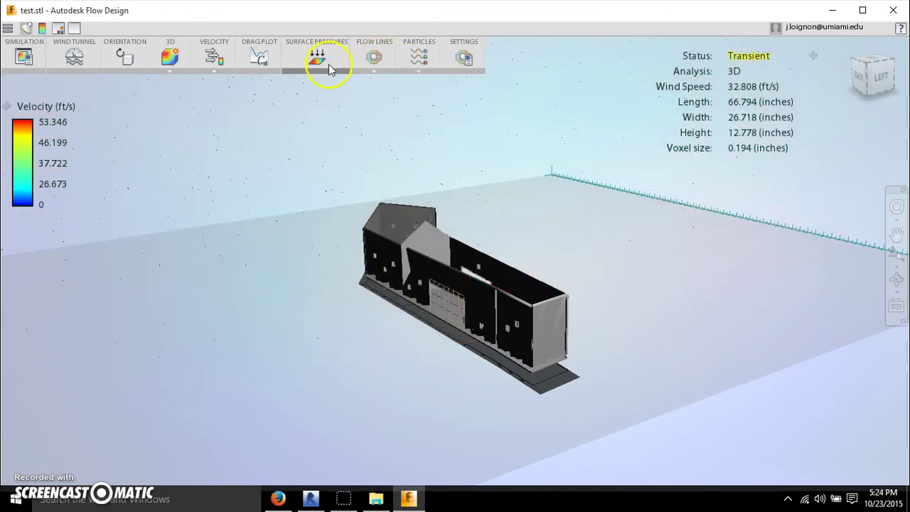
Display the air velocity on a section plane instead of flow lines
left_click(371, 58)
left_click(375, 91)
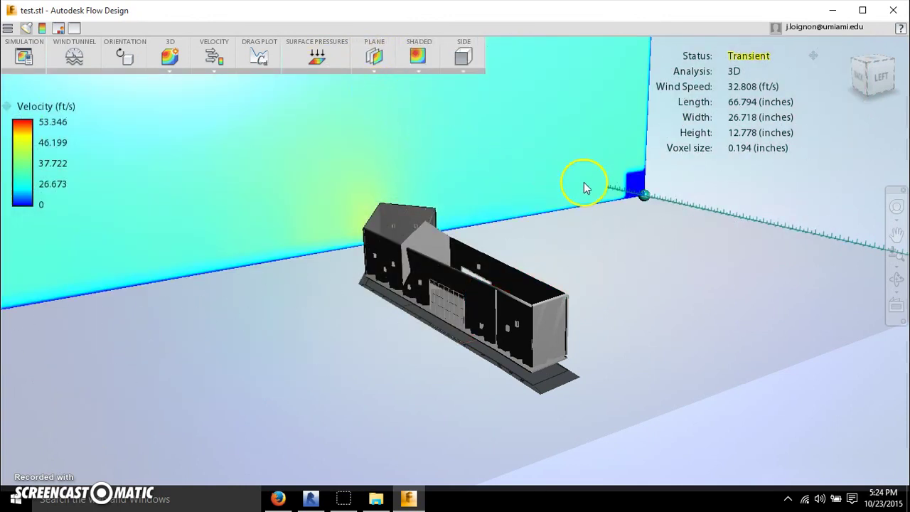
mouse_move(623, 259)
left_mouse_down()
mouse_move(569, 269)
mouse_move(505, 90)
left_mouse_up()
Show the velocity plane as vectors and return it to the shaded display
left_click(418, 57)
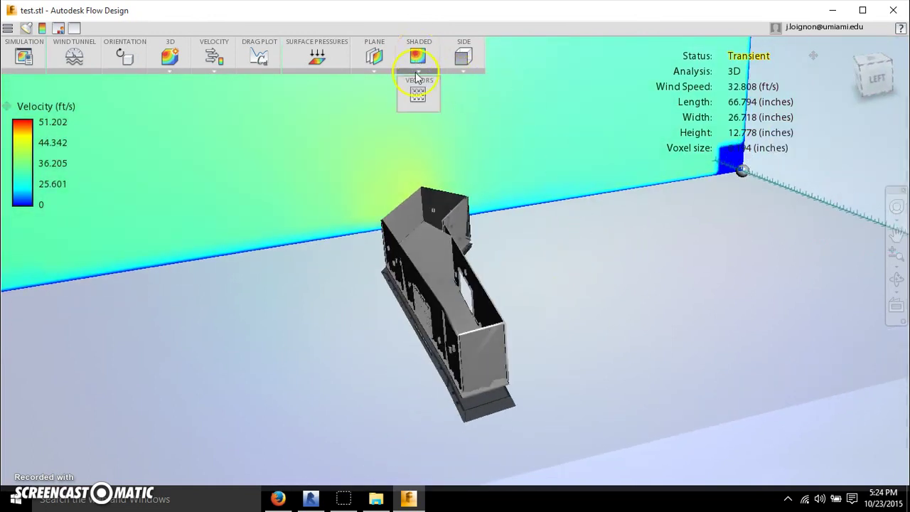
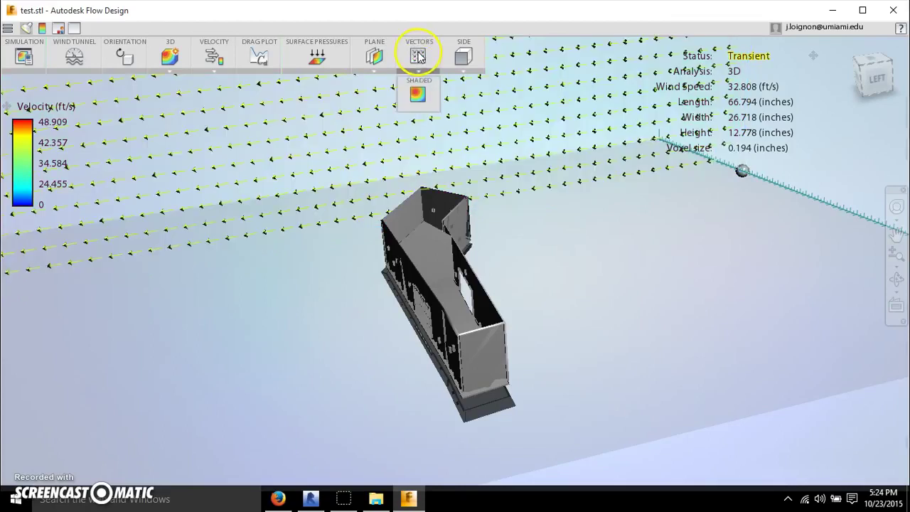
left_click(421, 21)
left_click(370, 58)
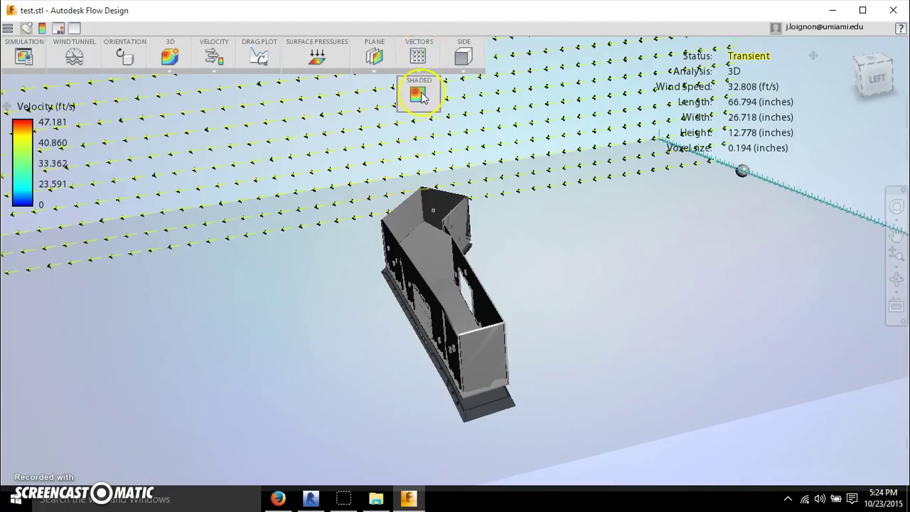
left_click(419, 95)
left_click(423, 64)
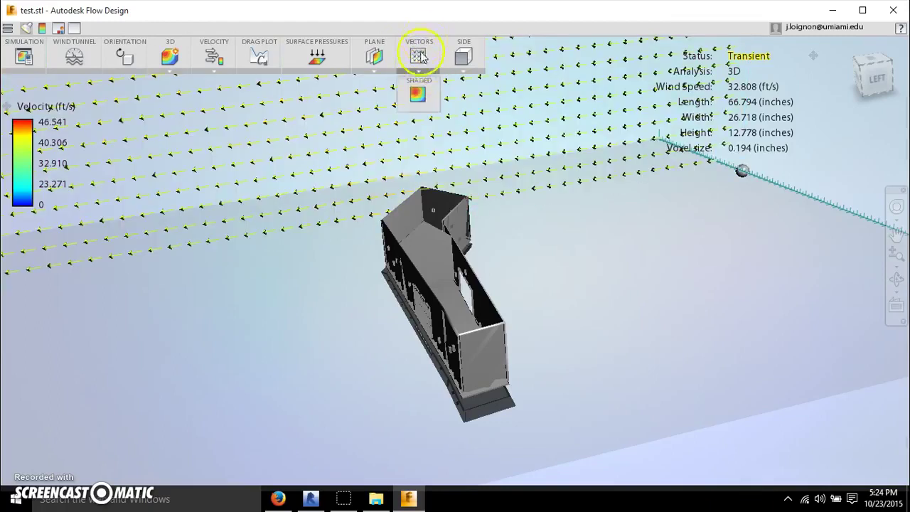
left_click(417, 95)
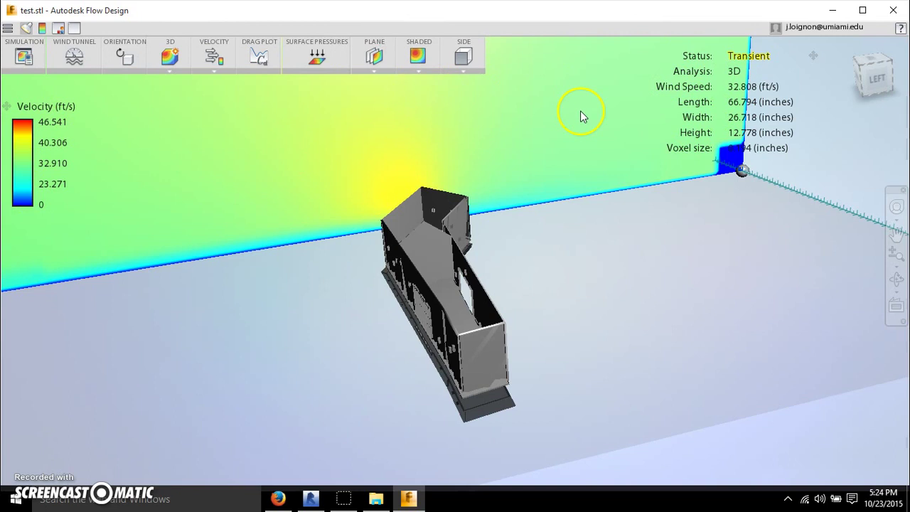
Move the shaded velocity plane to the building's storefront opening and inspect the airflow through it up close
mouse_move(741, 171)
left_mouse_down()
mouse_move(808, 208)
mouse_move(813, 197)
mouse_move(880, 250)
mouse_move(876, 221)
mouse_move(897, 245)
left_mouse_up()
left_click_drag(634, 331, 624, 349)
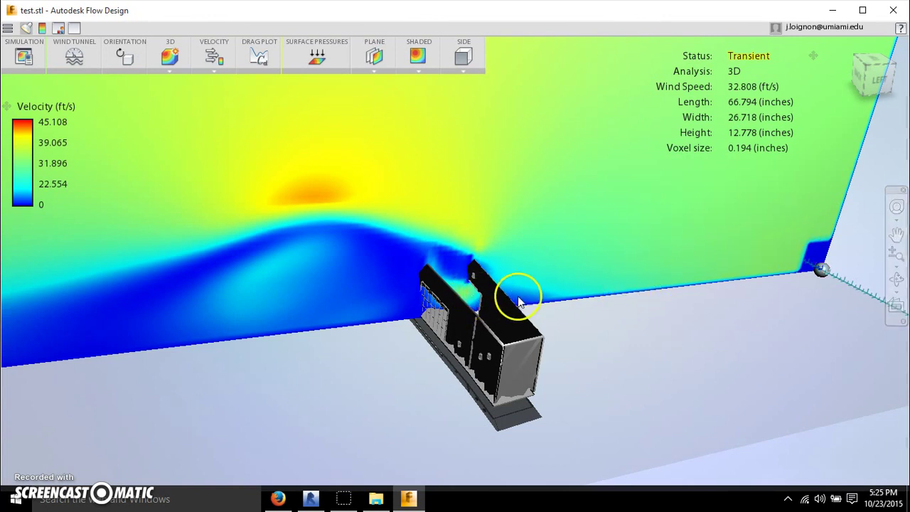
scroll(469, 295, "up", 5)
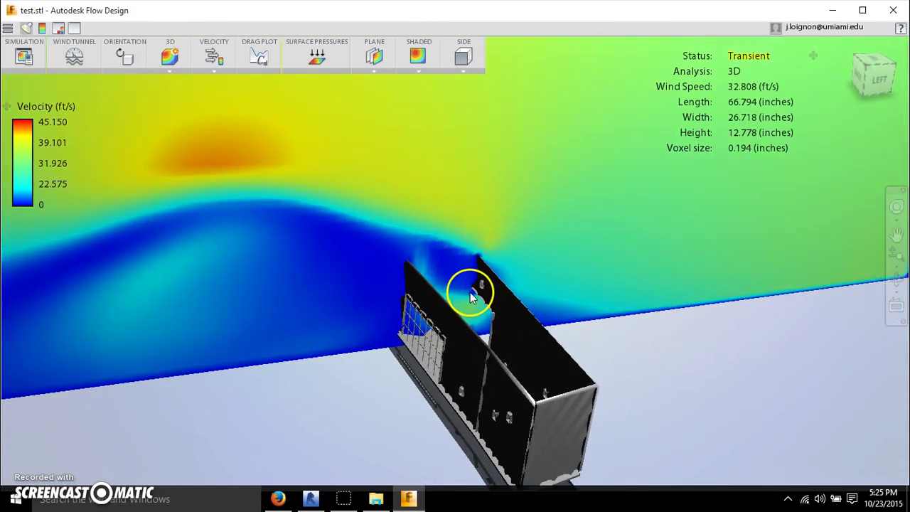
scroll(470, 295, "up", 1)
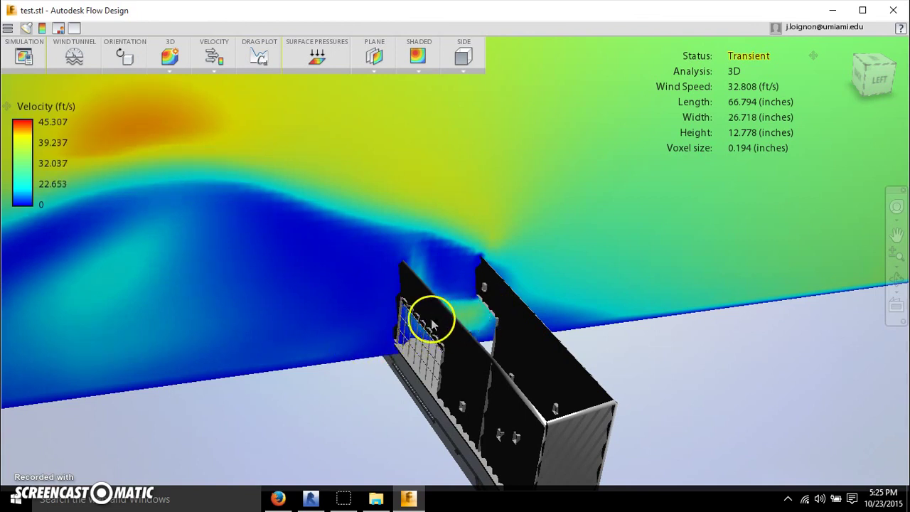
scroll(376, 315, "down", 4)
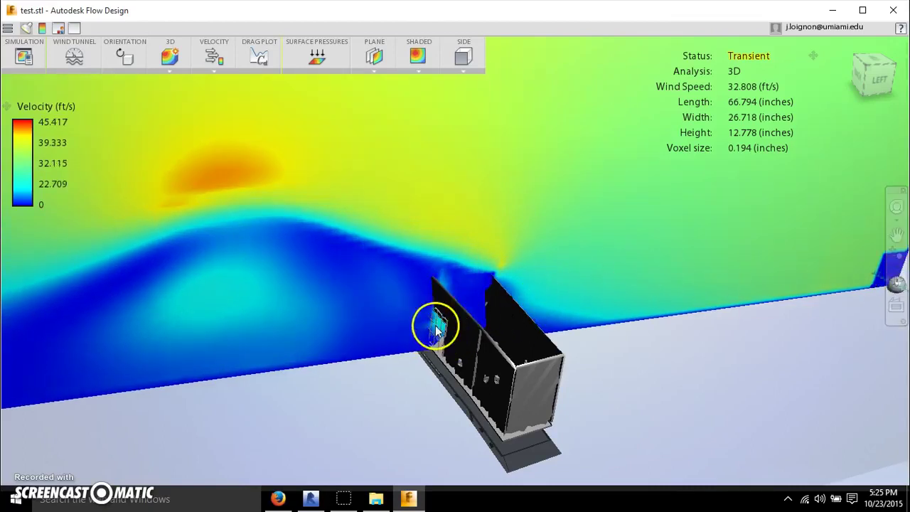
mouse_move(650, 324)
left_mouse_down()
mouse_move(602, 325)
mouse_move(646, 320)
left_mouse_up()
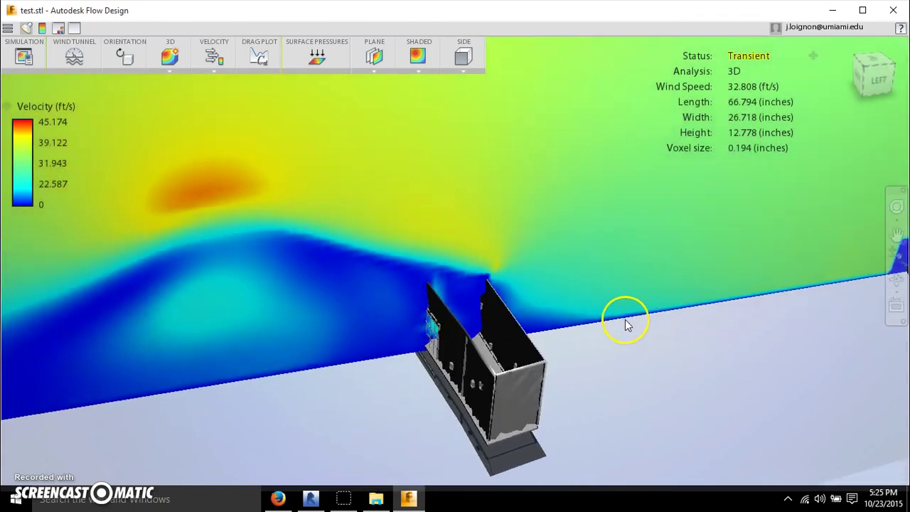
Sweep the velocity plane back and forth between the angled wing and the storefront to compare airflow along the building
left_click_drag(853, 270, 771, 205)
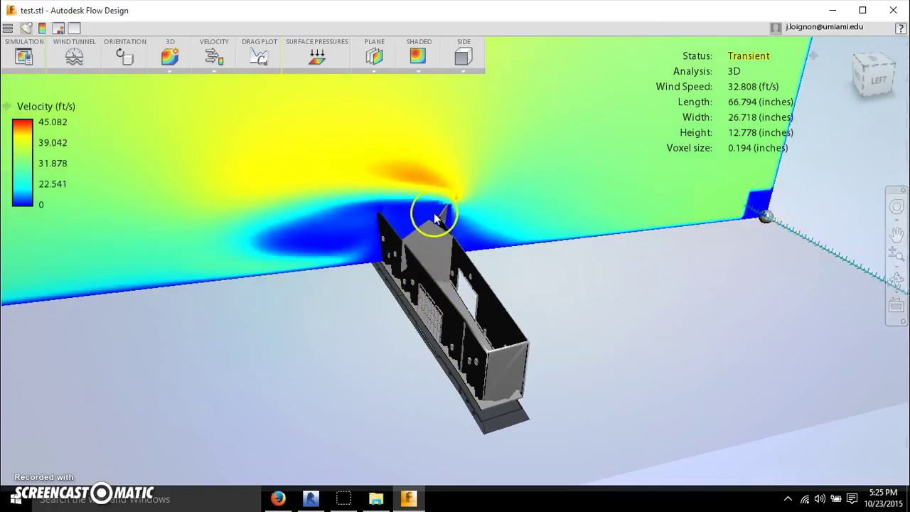
left_click_drag(752, 207, 837, 277)
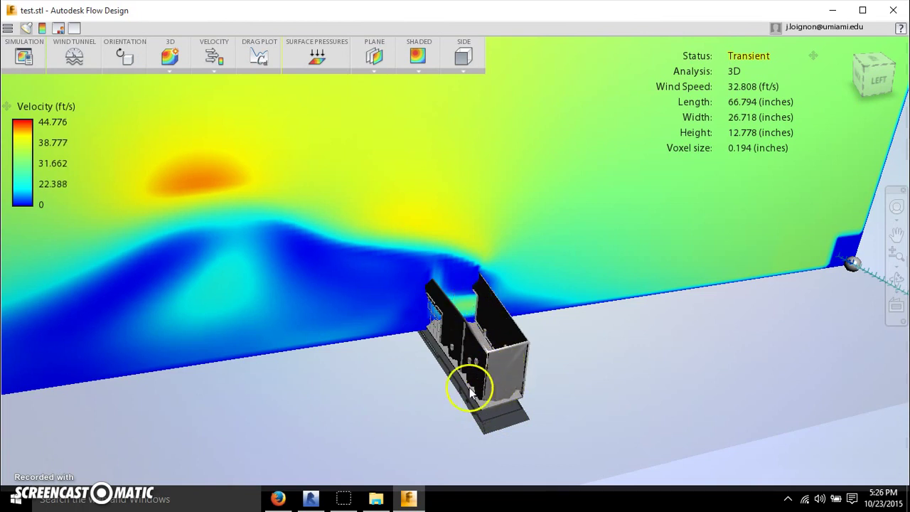
left_click_drag(546, 359, 531, 342)
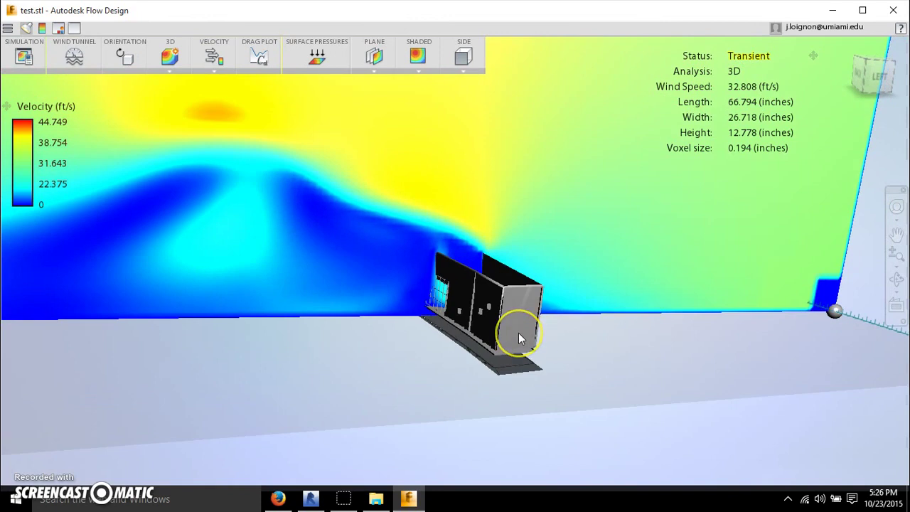
left_click_drag(514, 304, 541, 278)
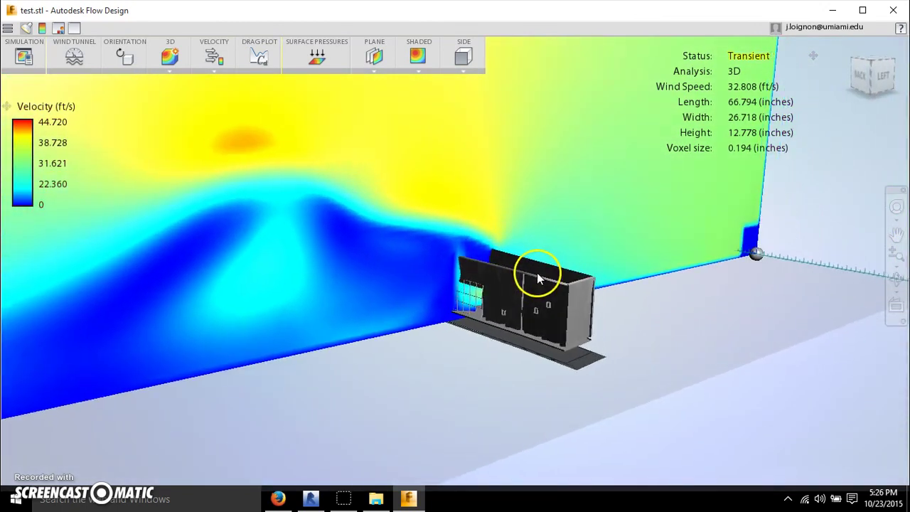
left_click_drag(756, 254, 701, 256)
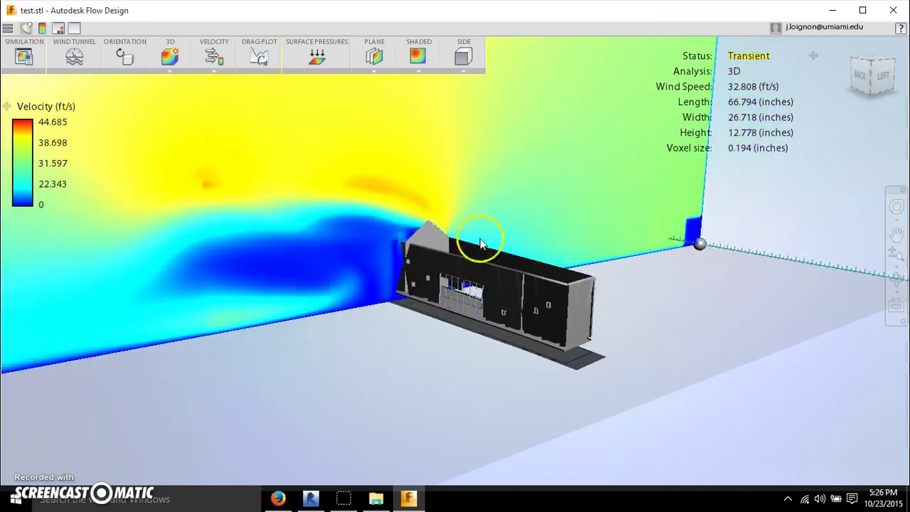
left_click_drag(694, 241, 774, 263)
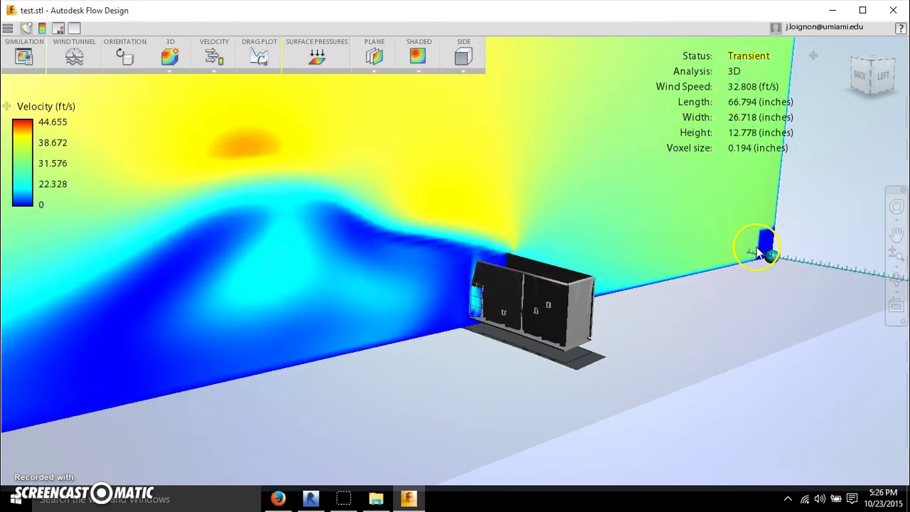
left_click_drag(777, 262, 786, 259)
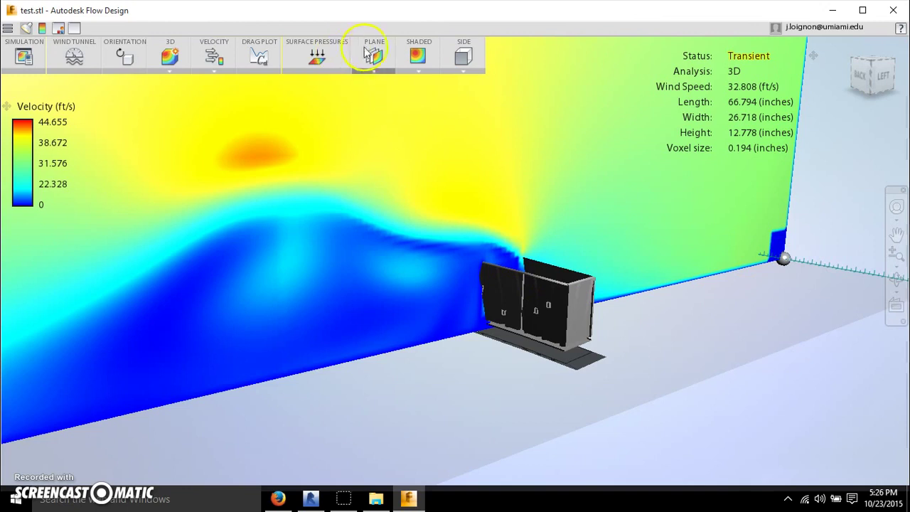
Replace the velocity plane with flow lines drawn as lines and view them around the building from above
left_click(376, 57)
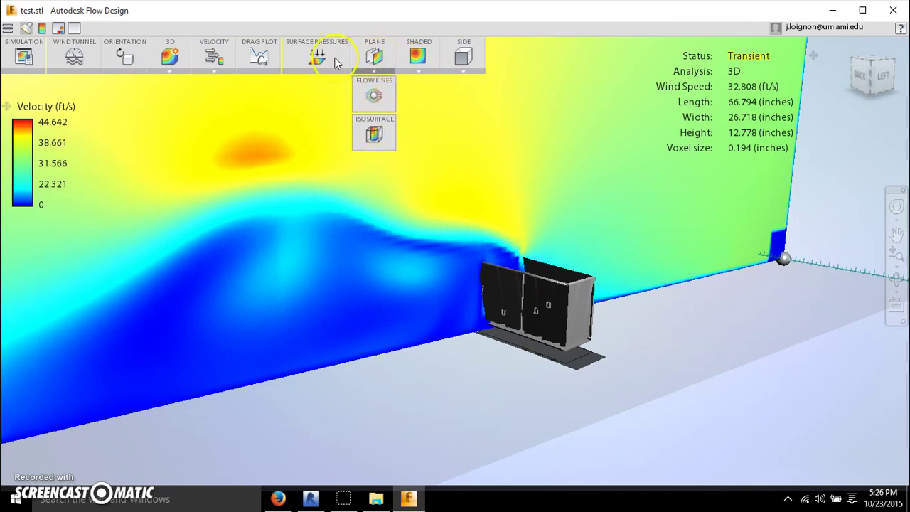
left_click(374, 88)
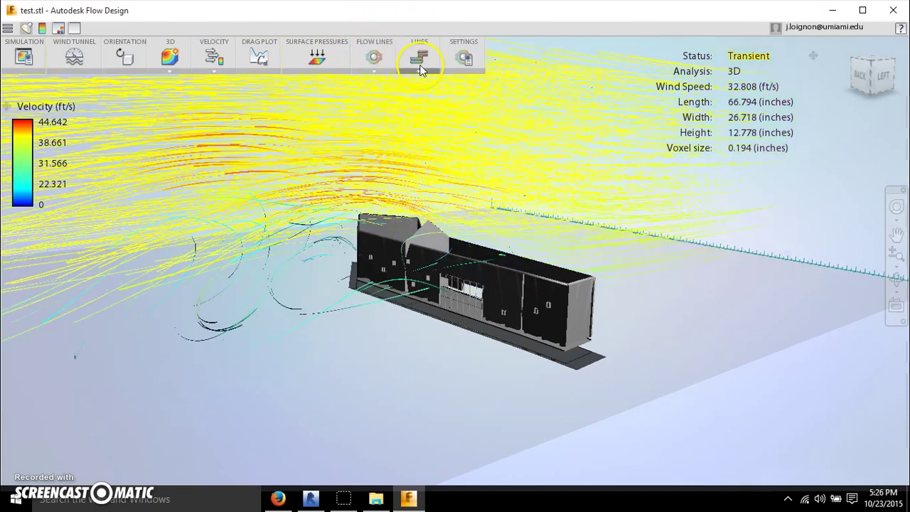
left_click_drag(511, 202, 465, 93)
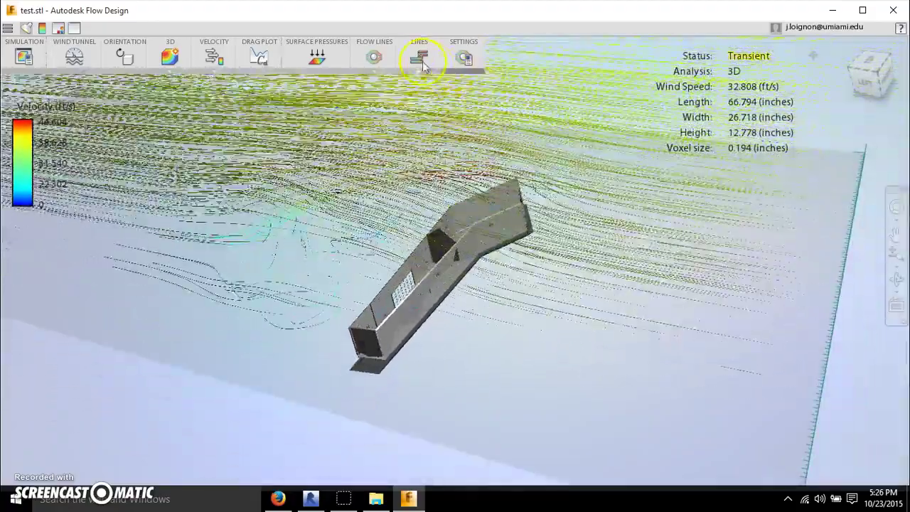
Adjust the flow line seed box to roughly the building's height and apply the setting
left_click(419, 57)
left_click(472, 57)
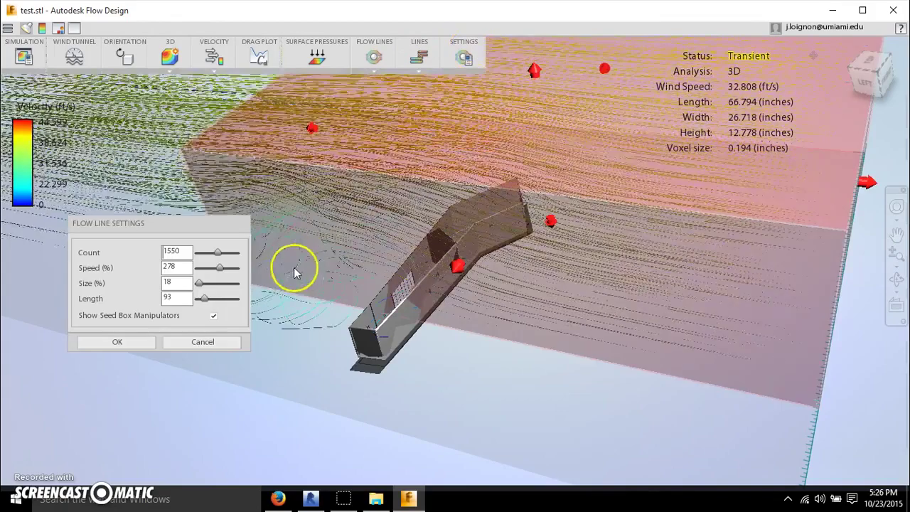
left_click_drag(299, 290, 538, 92)
left_click_drag(517, 148, 483, 265)
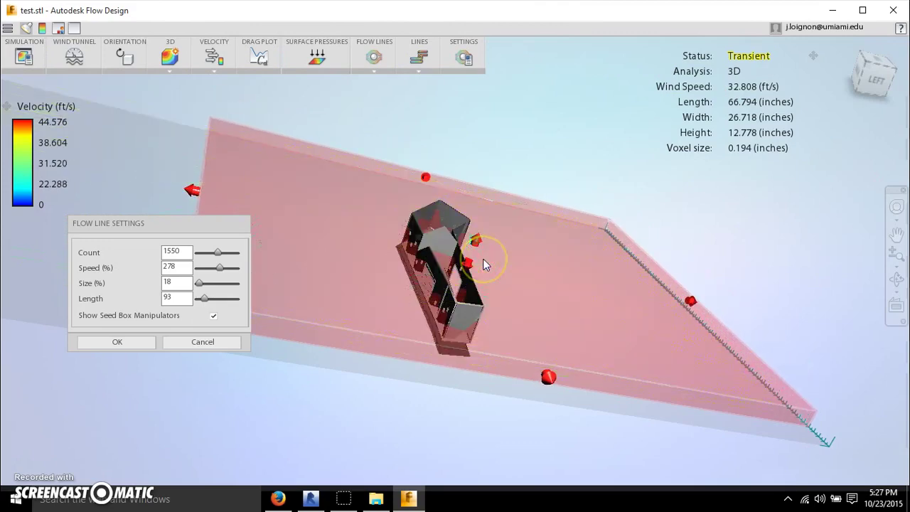
left_click_drag(552, 211, 554, 197)
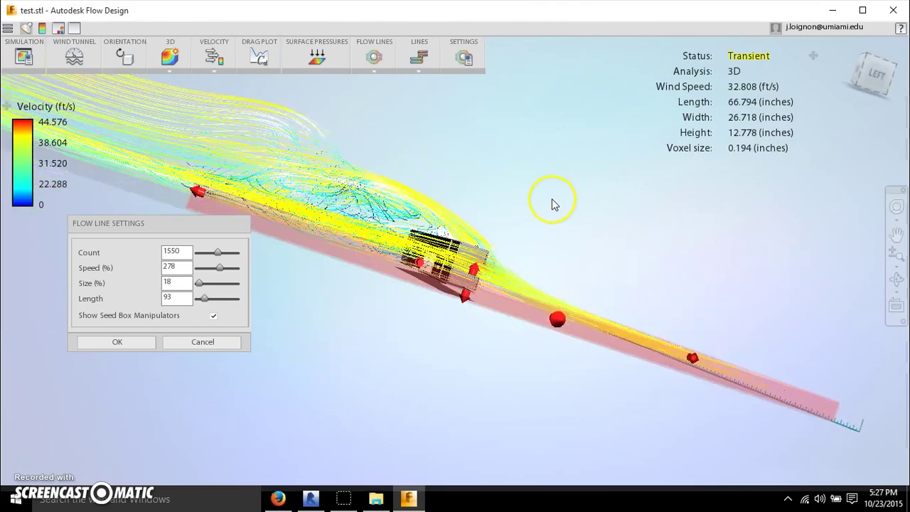
left_click_drag(469, 278, 478, 260)
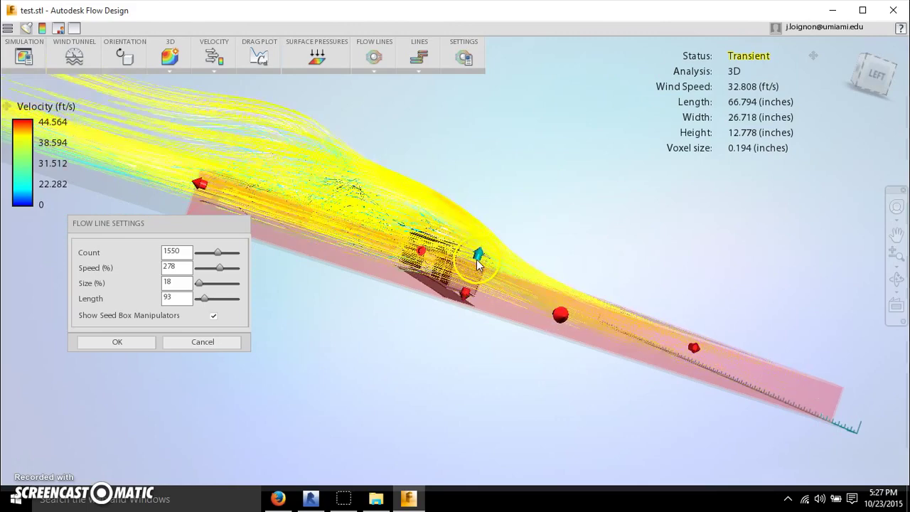
left_click(125, 342)
Reduce the flow lines to a count of 501 and a speed of 51%
left_click_drag(561, 168, 426, 302)
scroll(407, 304, "up", 10)
left_click(466, 41)
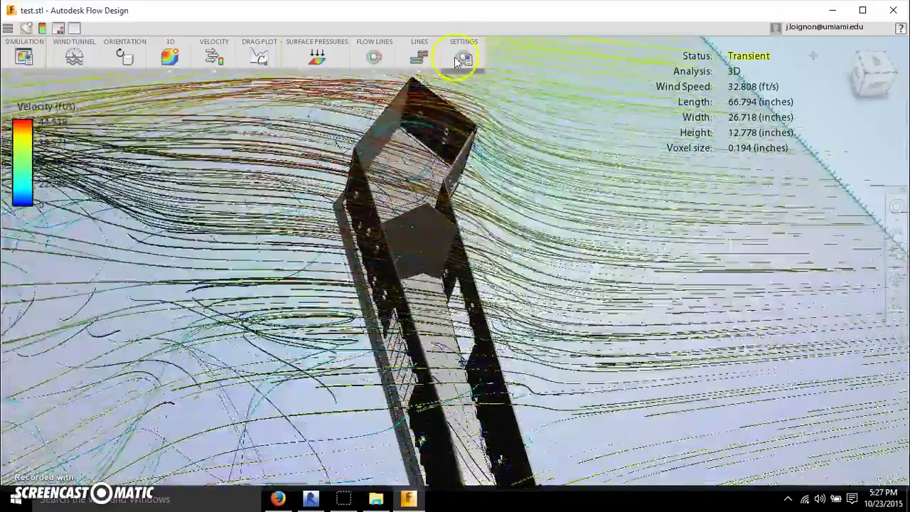
left_click(221, 273)
left_click_drag(222, 273, 204, 261)
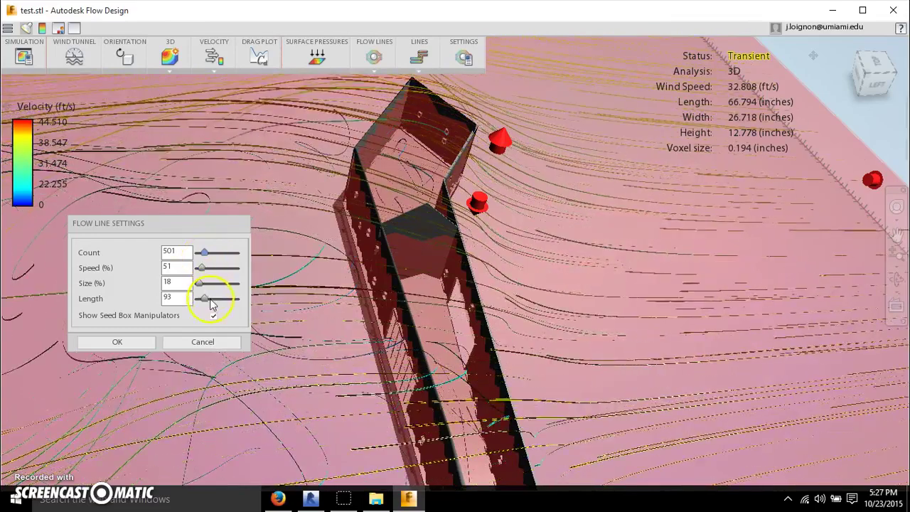
left_click(121, 343)
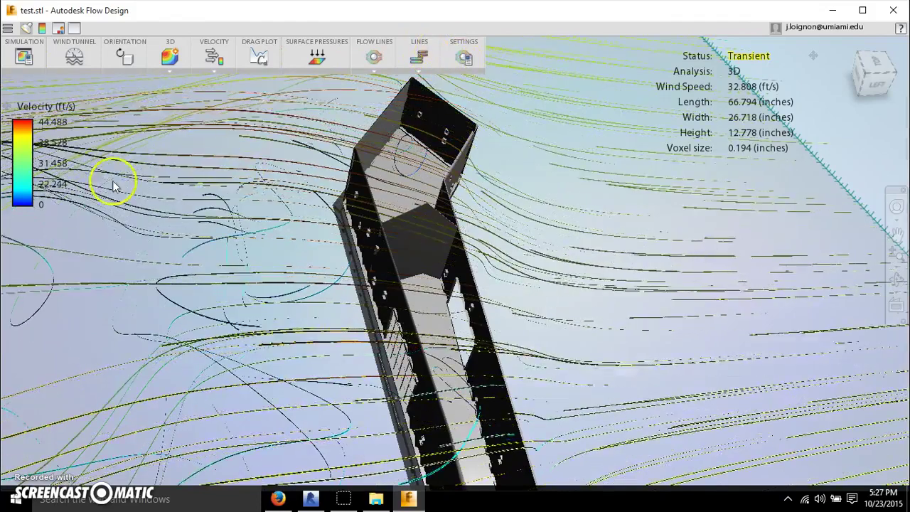
Set the wind tunnel's wind speed to 15 ft/s
left_click(74, 55)
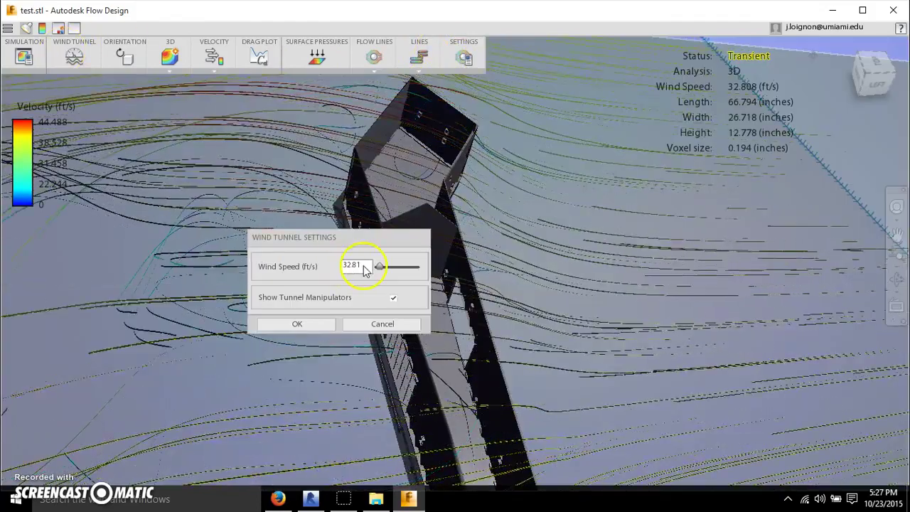
type("15")
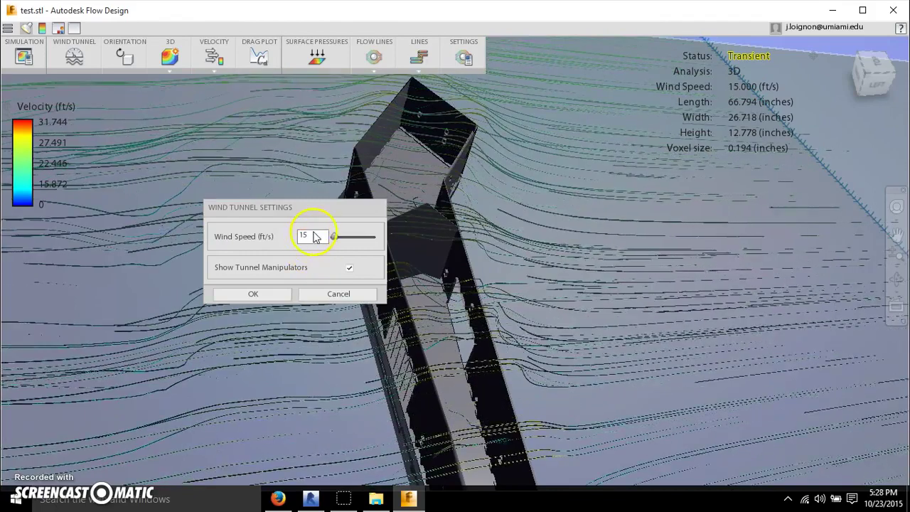
left_click(263, 294)
Examine the flow lines crossing the open top and the windward side opening of the building from several angles
left_click_drag(263, 294, 356, 291)
left_click_drag(357, 277, 421, 292)
scroll(420, 286, "up", 8)
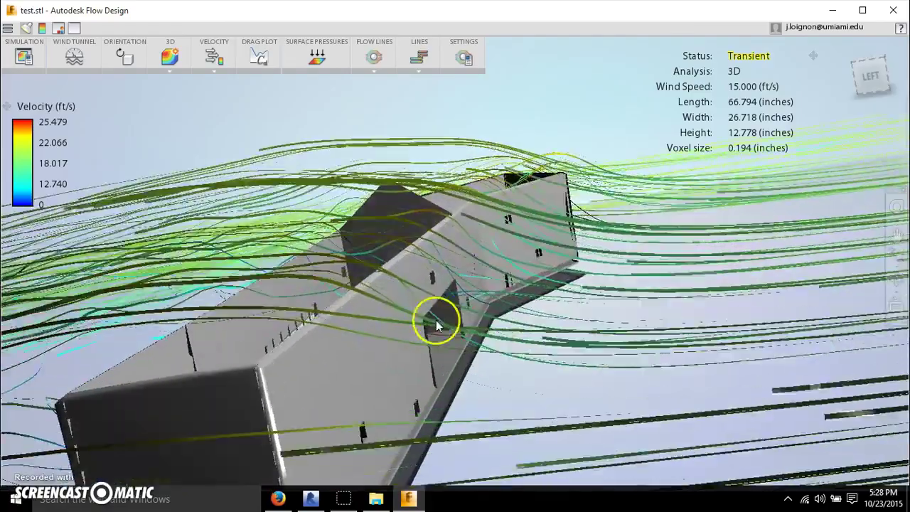
left_click_drag(435, 321, 530, 341)
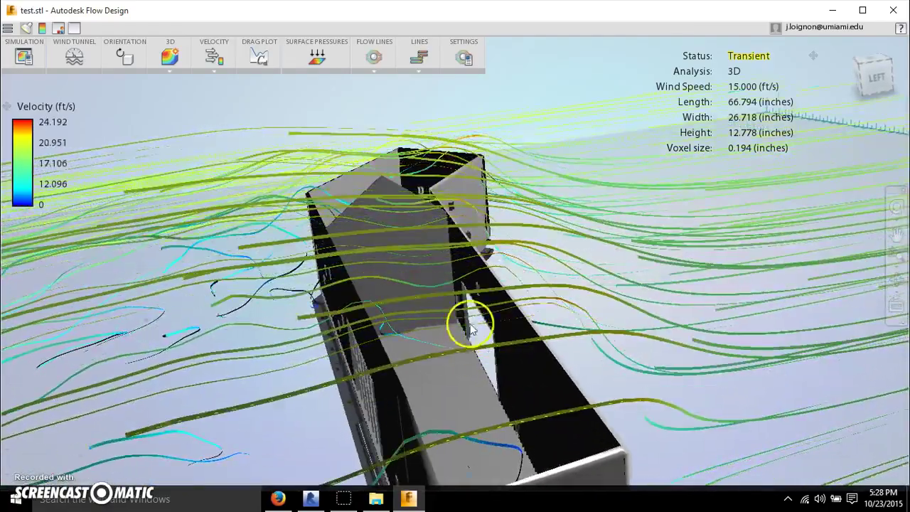
left_click_drag(434, 342, 427, 320)
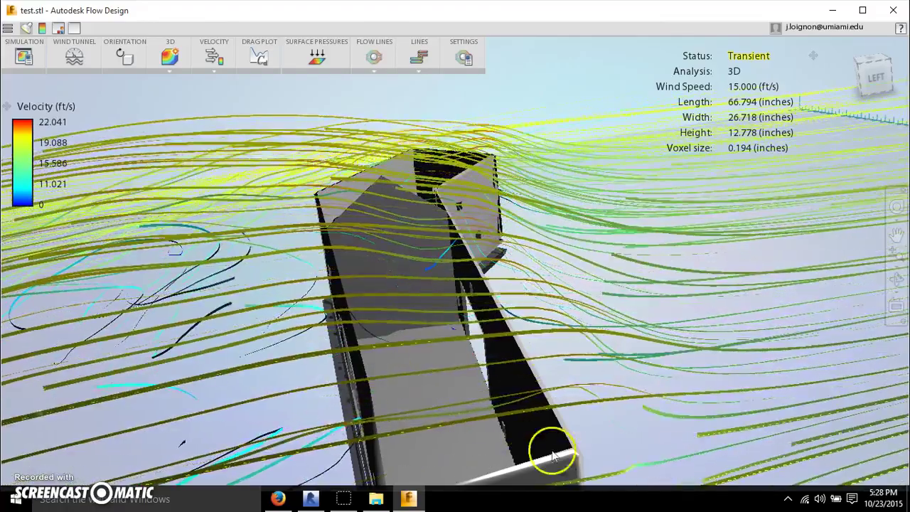
left_click_drag(450, 340, 220, 278)
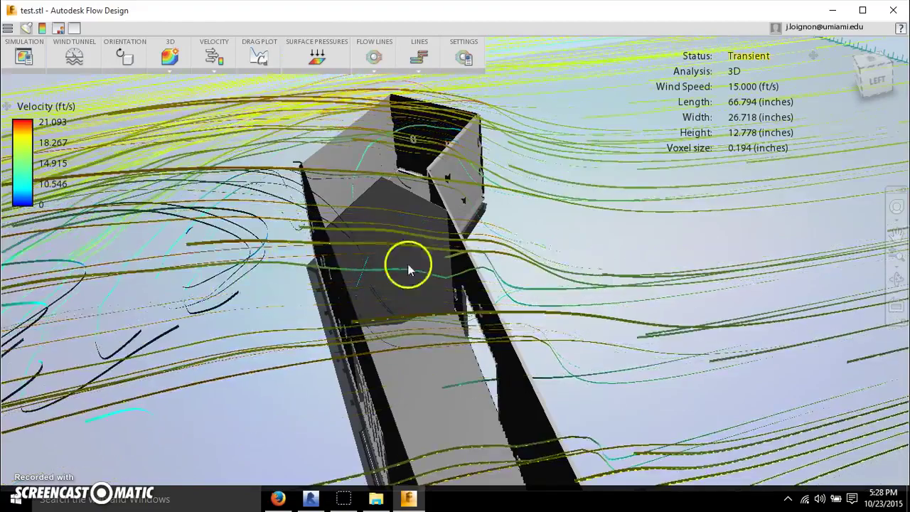
left_click_drag(454, 323, 465, 305)
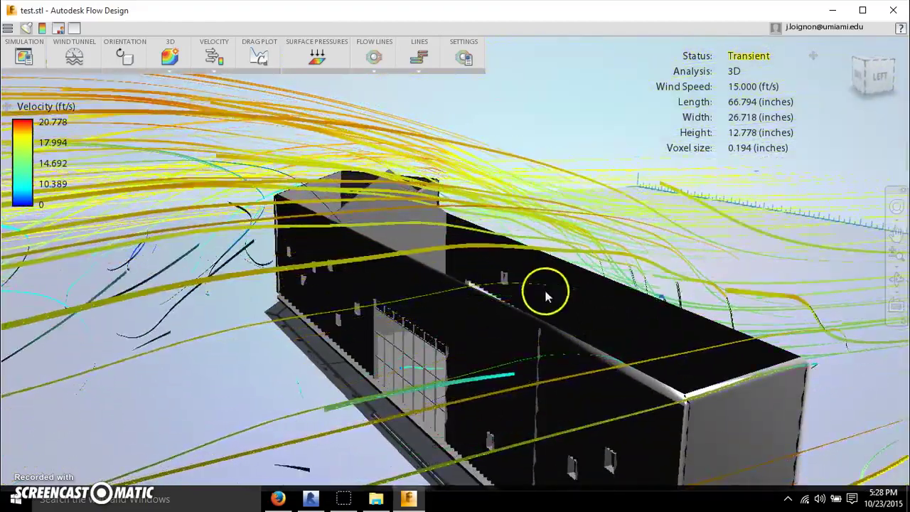
Examine the flow lines swirling behind the building and passing its gridded window opening up close
left_click_drag(554, 229, 532, 255)
left_click_drag(473, 323, 418, 276)
left_click(457, 315)
left_click(534, 222)
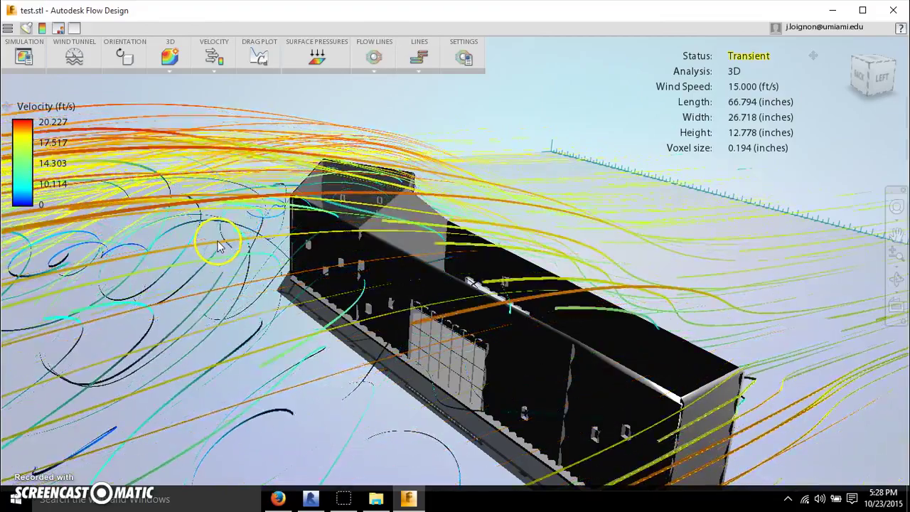
scroll(369, 295, "up", 5)
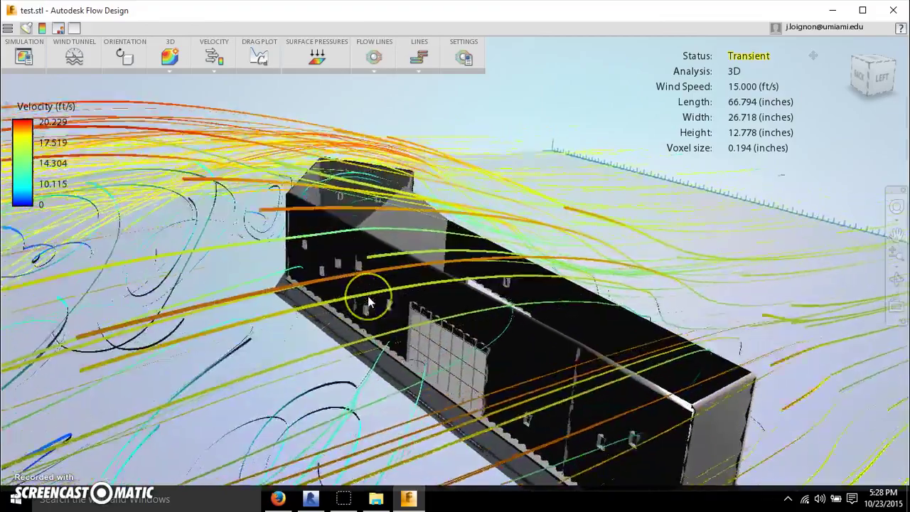
left_click_drag(368, 299, 500, 309)
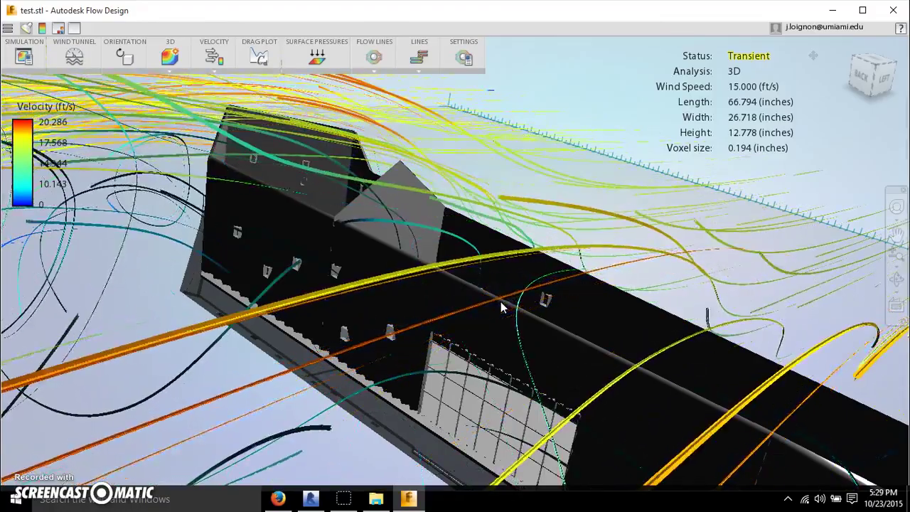
left_click(520, 292)
left_click_drag(520, 291, 432, 320)
left_click_drag(523, 304, 481, 239)
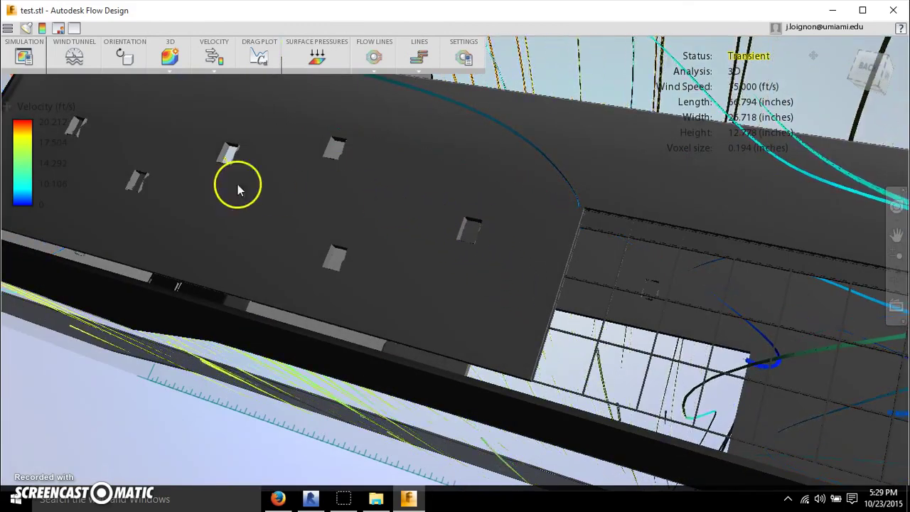
Increase the flow line count to 2300 and apply it
left_click(474, 53)
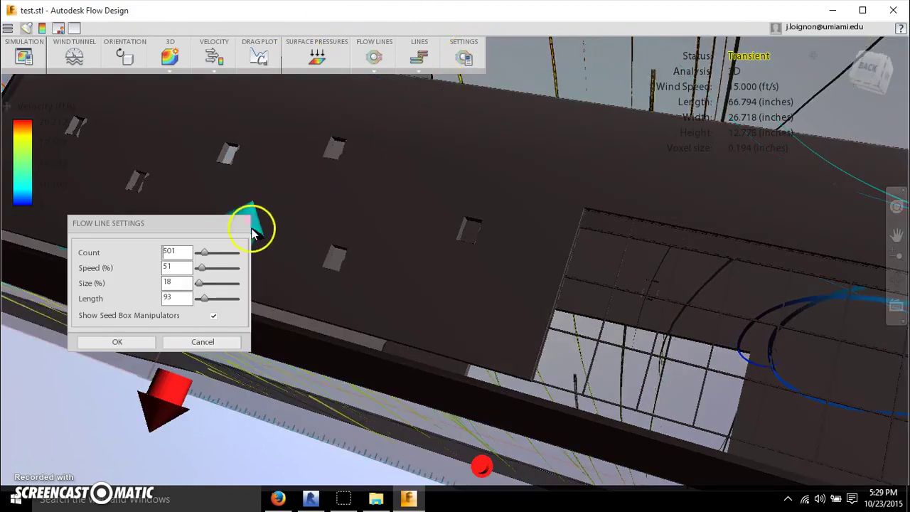
left_click_drag(206, 250, 229, 254)
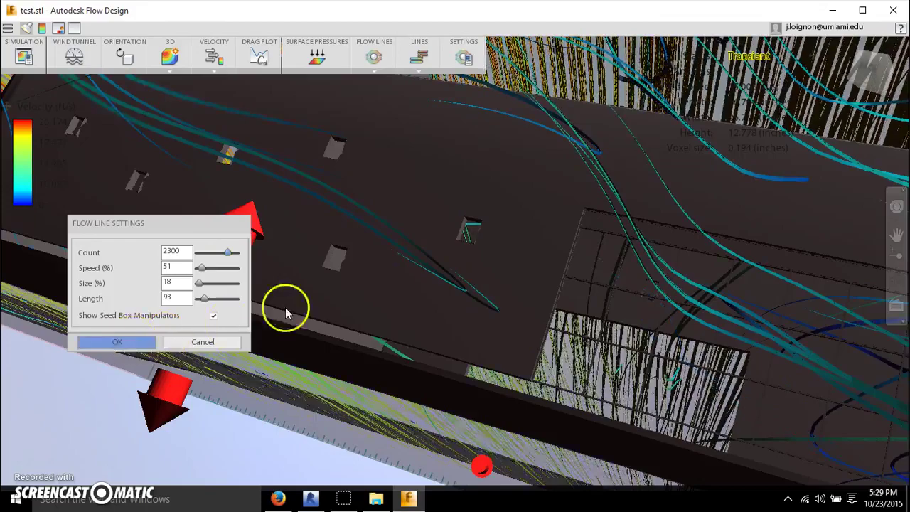
left_click_drag(287, 313, 565, 211)
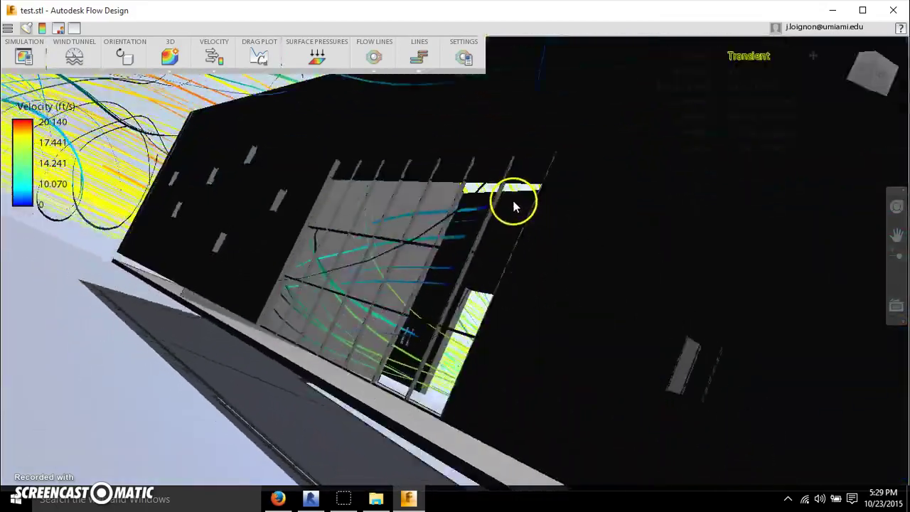
Inspect the flow lines inside the building between the windward opening and the gridded window, and around the whole building
left_click_drag(514, 206, 475, 225)
scroll(475, 226, "up", 5)
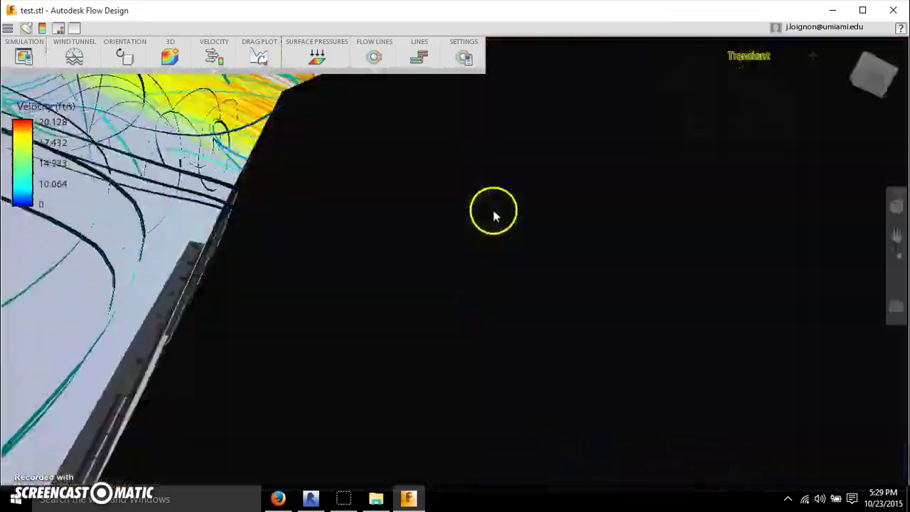
scroll(494, 213, "down", 3)
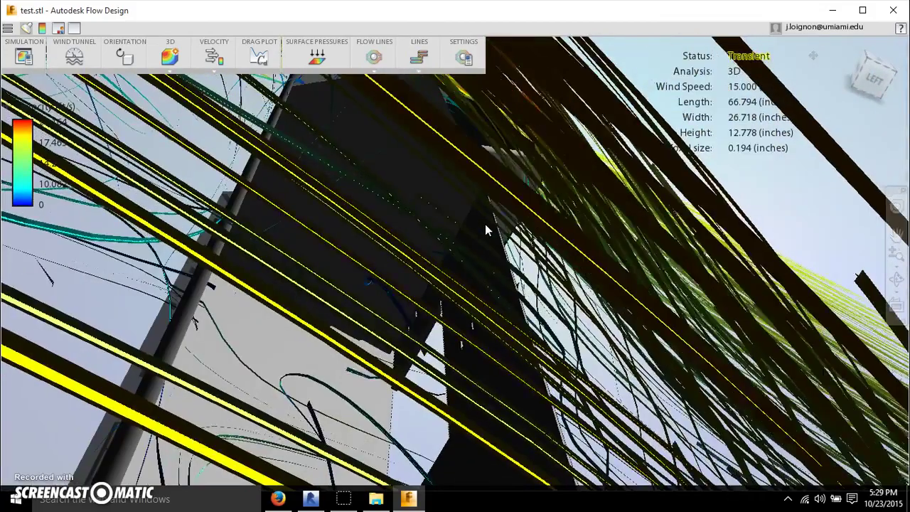
left_click_drag(485, 223, 489, 292)
left_click(490, 293)
mouse_move(540, 238)
left_mouse_down()
mouse_move(525, 260)
mouse_move(523, 226)
mouse_move(551, 231)
mouse_move(545, 239)
mouse_move(539, 231)
left_mouse_up()
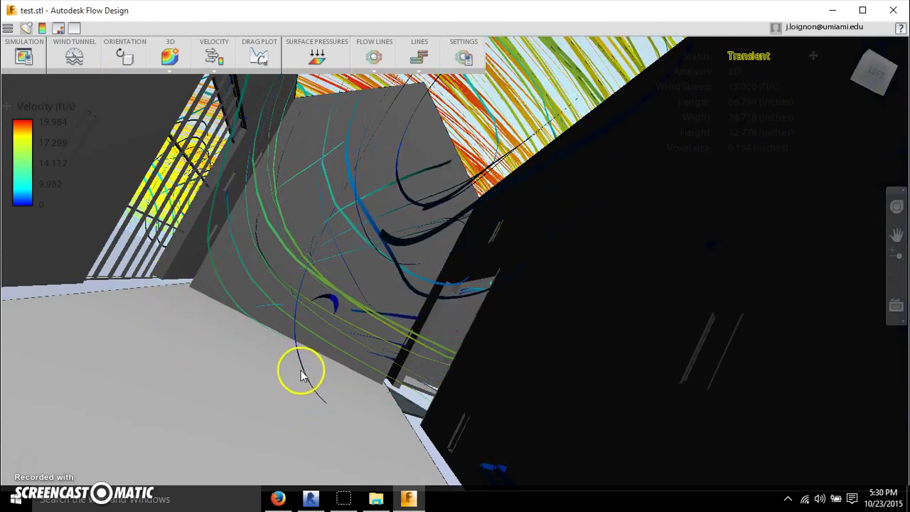
scroll(278, 207, "up", 10)
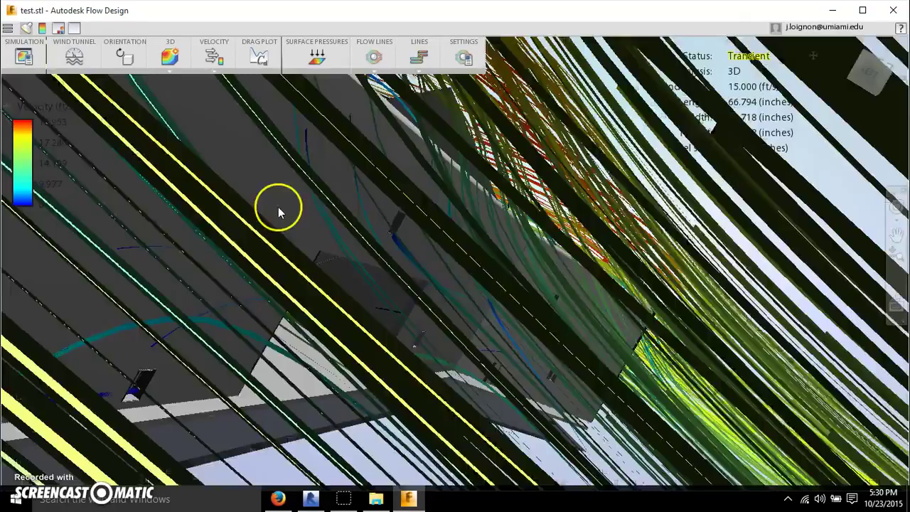
scroll(306, 248, "up", 8)
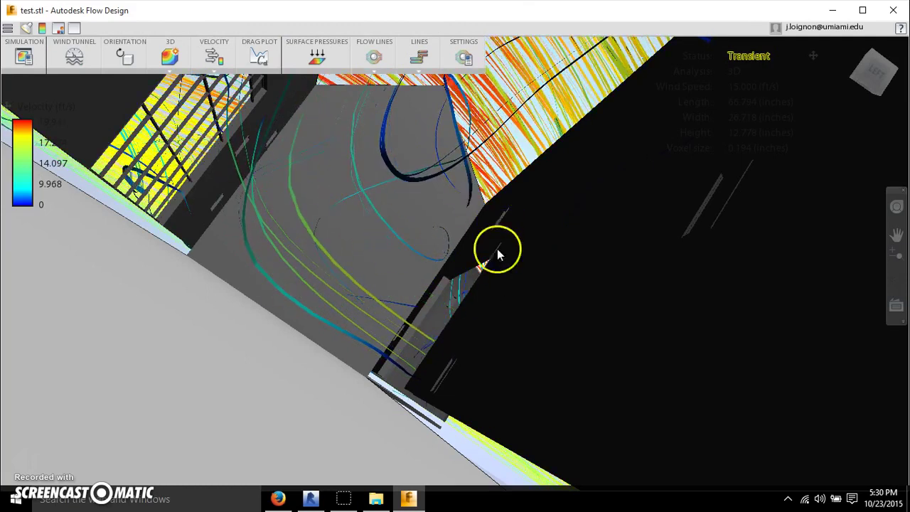
scroll(357, 140, "down", 2)
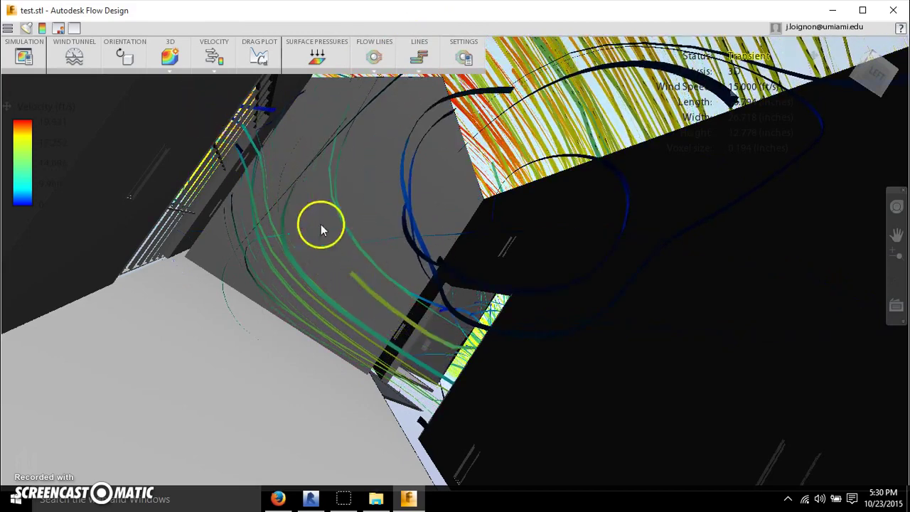
left_click_drag(544, 233, 379, 228)
scroll(504, 252, "down", 5)
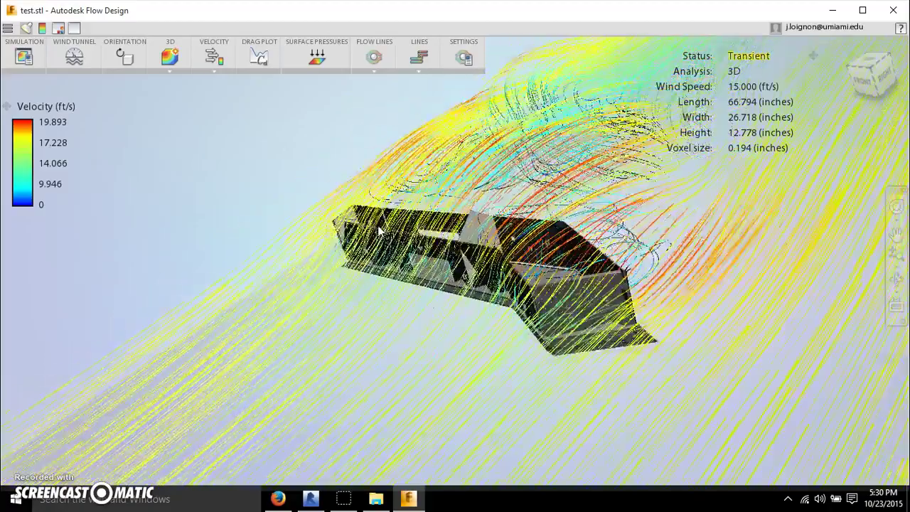
Open the flow line settings and pull the seed box's leeward end and far long side in toward the building
left_click_drag(379, 231, 360, 266)
left_click(466, 55)
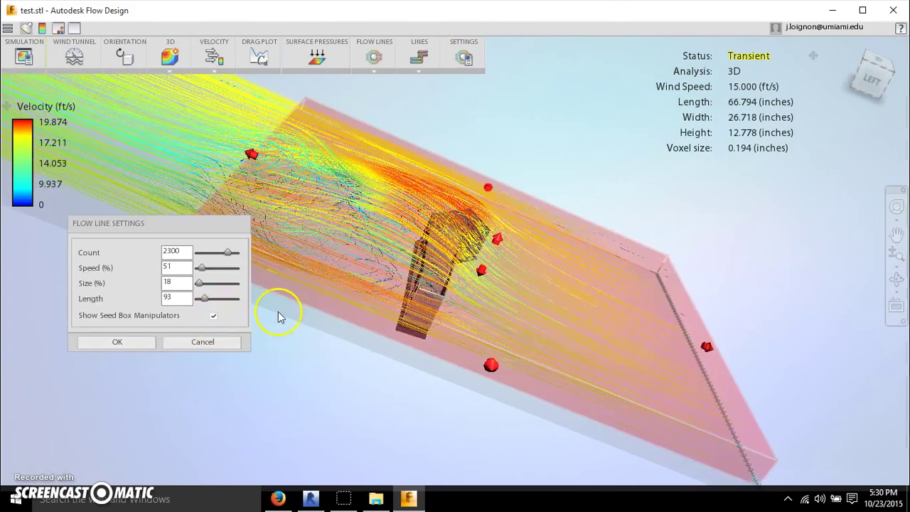
left_click_drag(252, 156, 361, 198)
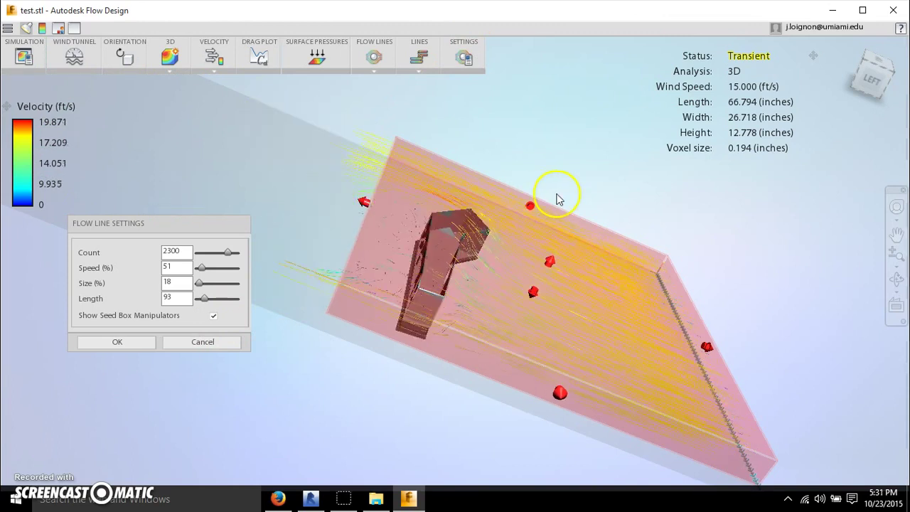
left_click_drag(537, 204, 530, 225)
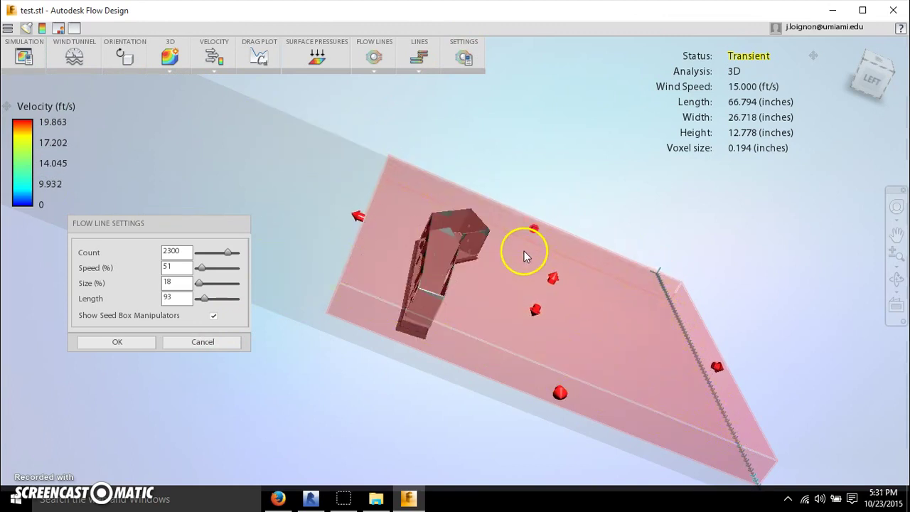
left_click_drag(558, 393, 561, 396)
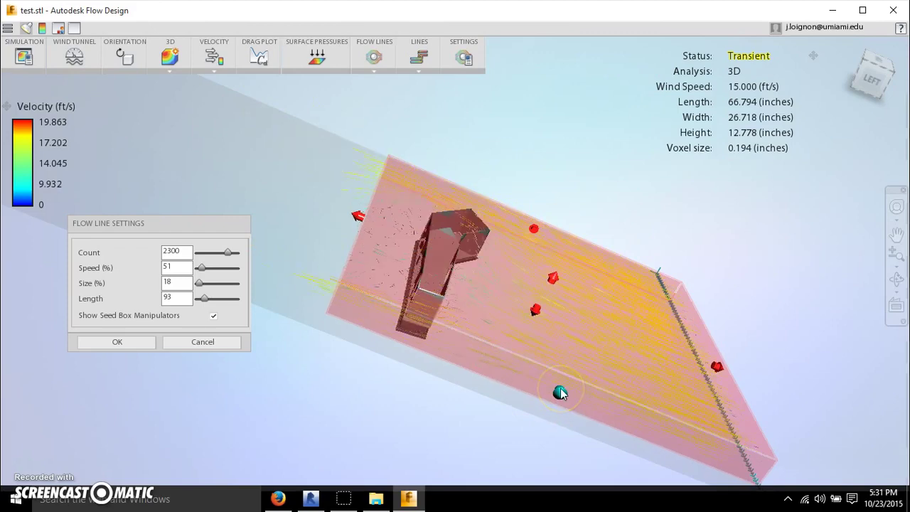
Shorten the seed box on the windward side so its upwind face sits just in front of the building
left_click_drag(715, 364, 549, 325)
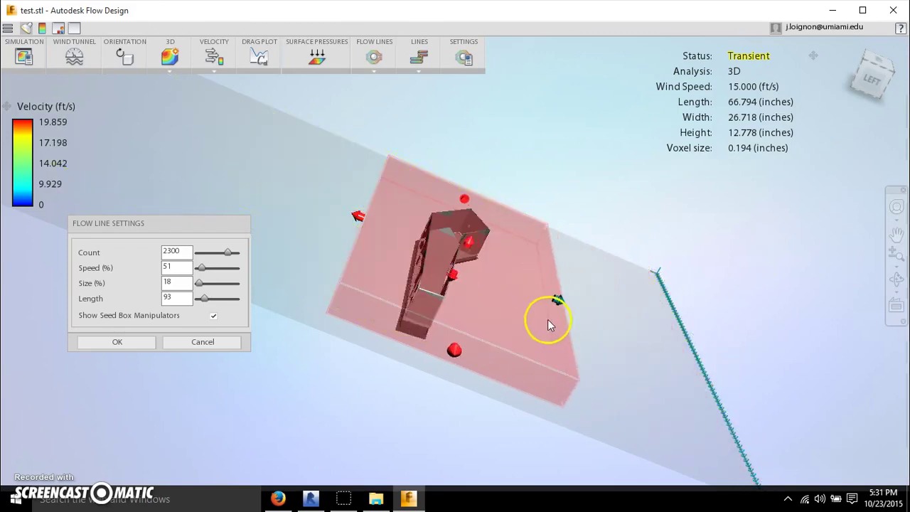
left_click_drag(600, 309, 544, 300)
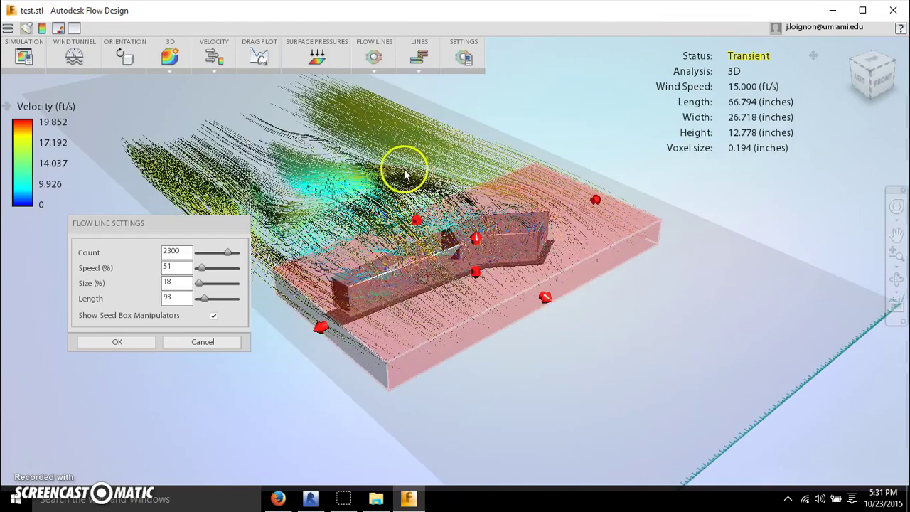
left_click_drag(544, 296, 690, 376)
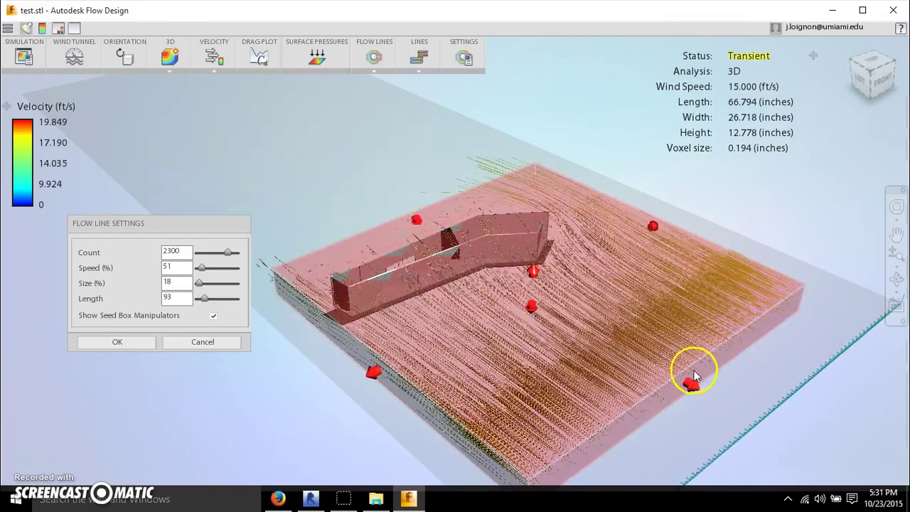
left_click_drag(653, 283, 540, 306)
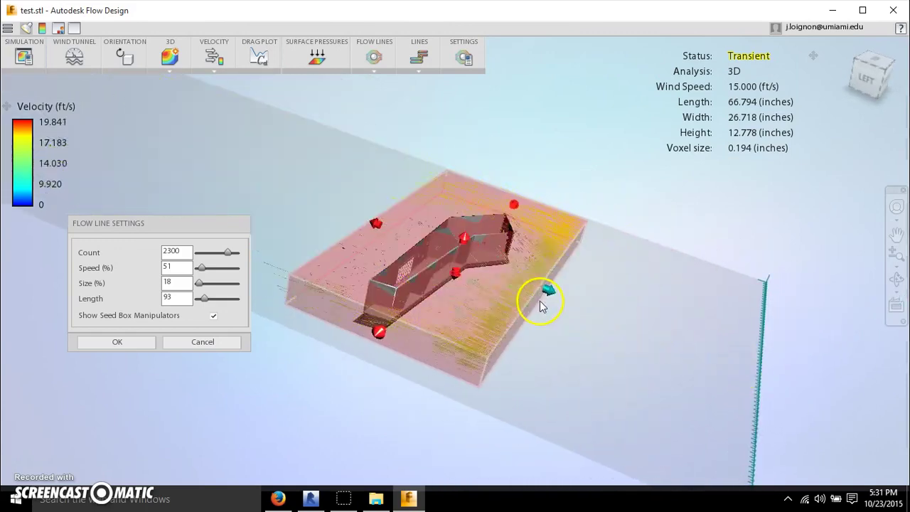
Pull the seed box's leeward face slightly closer to the back of the building and apply the flow line settings
left_click_drag(463, 238, 409, 182)
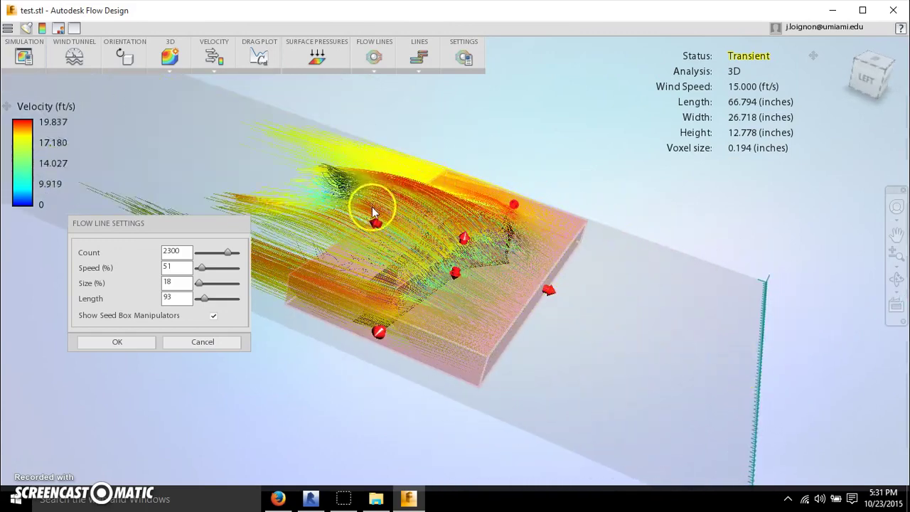
left_click_drag(375, 214, 403, 233)
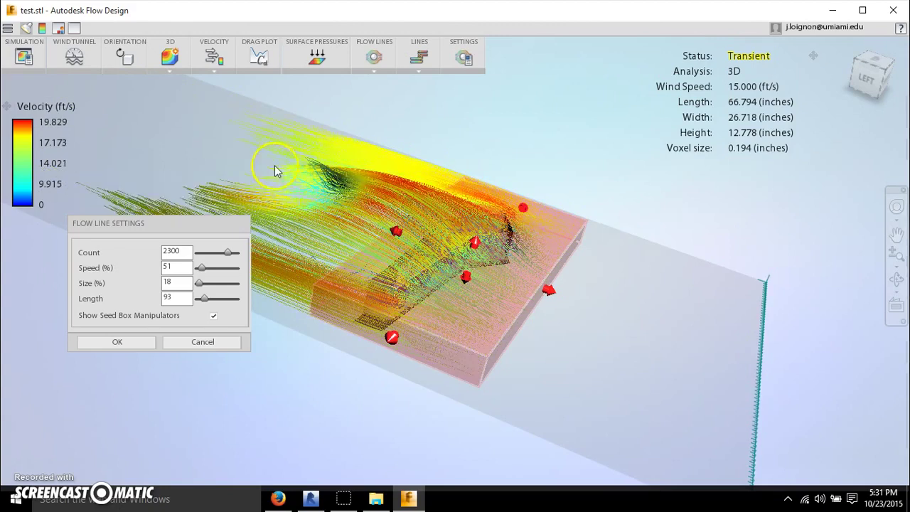
left_click(129, 344)
Inspect the flow lines from the reduced seed box around the building and in its wake from several angles
left_click_drag(506, 298, 569, 290)
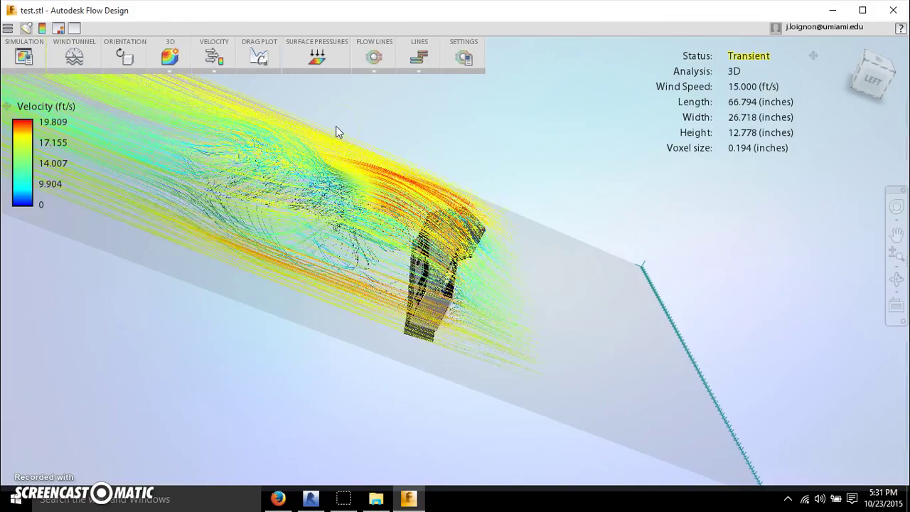
left_click_drag(392, 167, 455, 295)
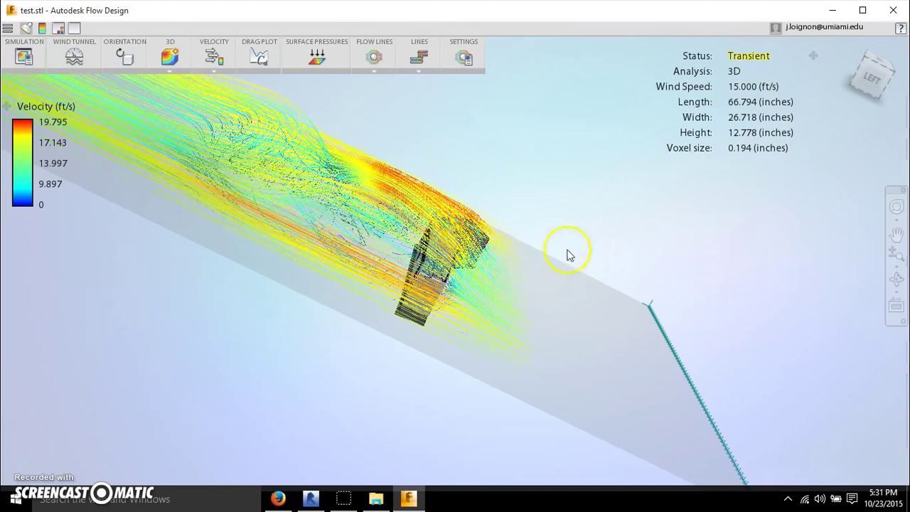
mouse_move(476, 224)
left_mouse_down()
mouse_move(419, 210)
mouse_move(505, 237)
mouse_move(471, 229)
left_mouse_up()
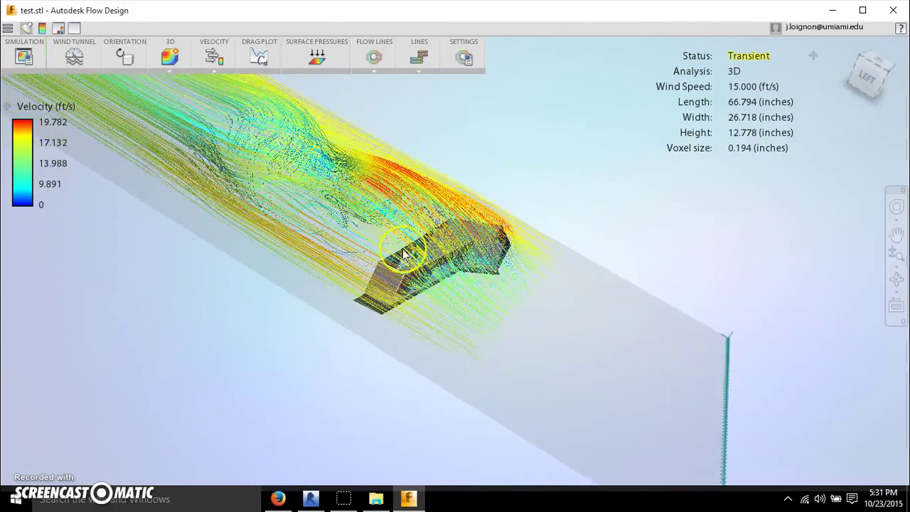